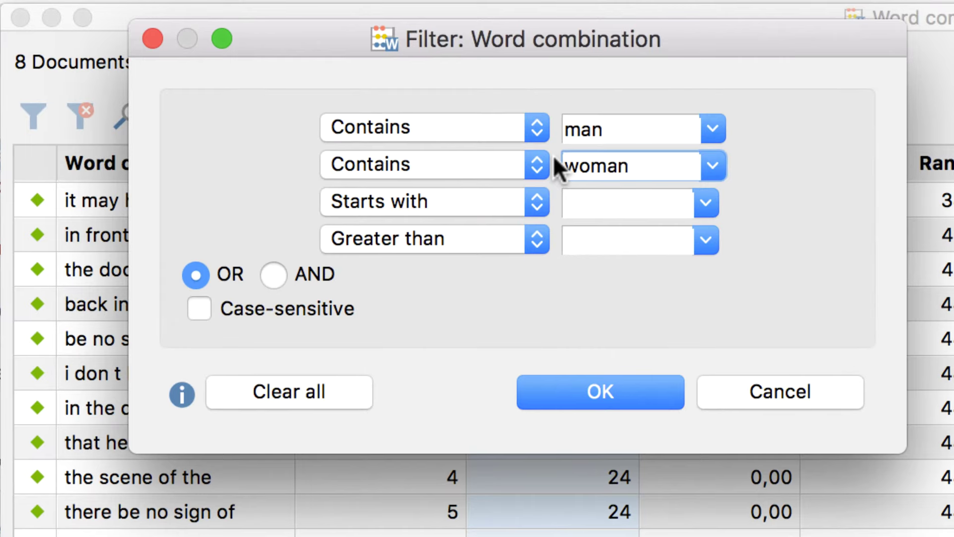
- Filter the word combinations to those containing "man" or "woman", not case-sensitive, and browse the matching combinations
click(575, 386)
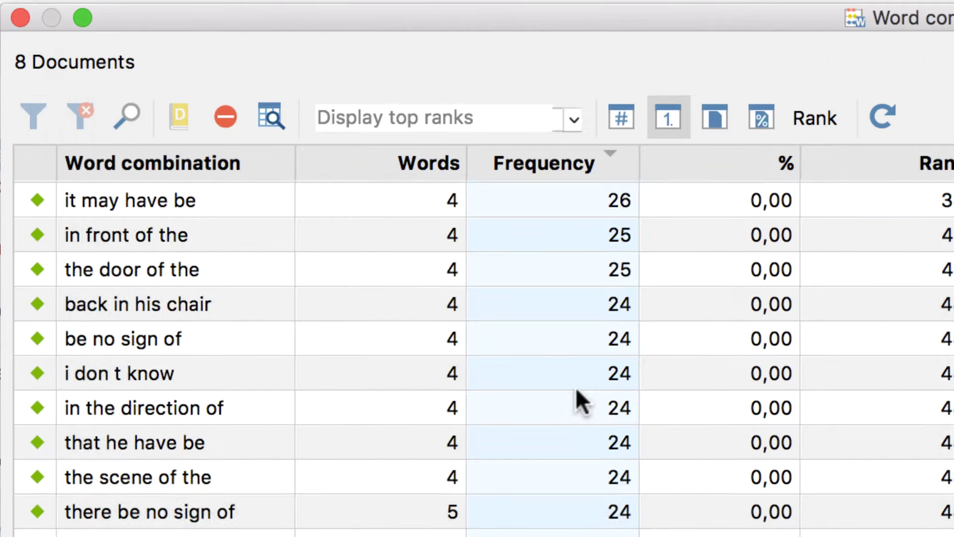
scroll(575, 387, down, 10)
scroll(576, 390, down, 3)
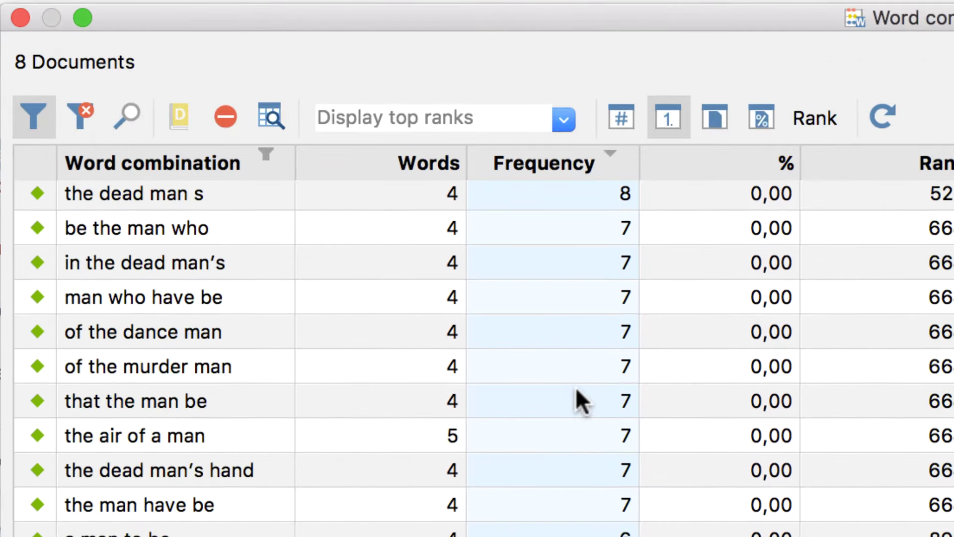
scroll(576, 390, down, 10)
scroll(575, 387, down, 3)
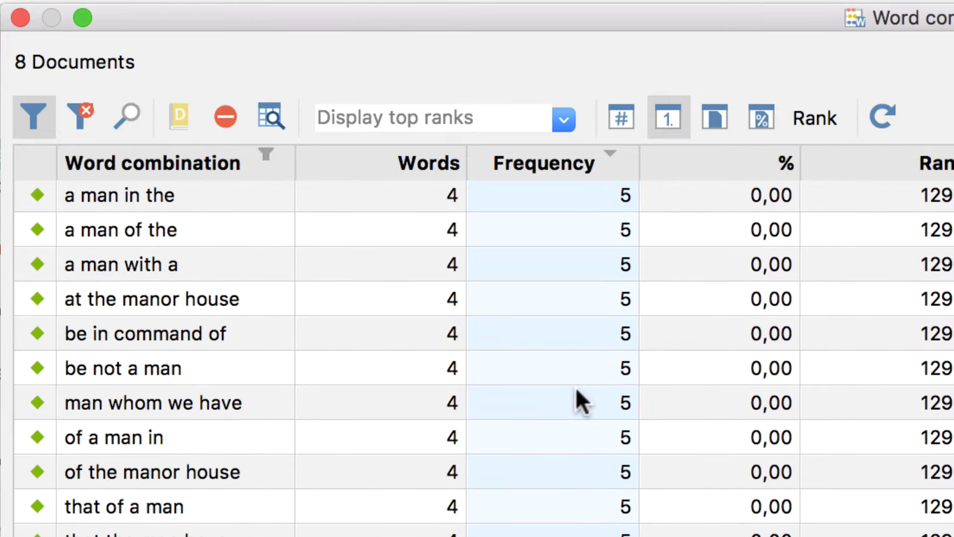
scroll(575, 386, down, 10)
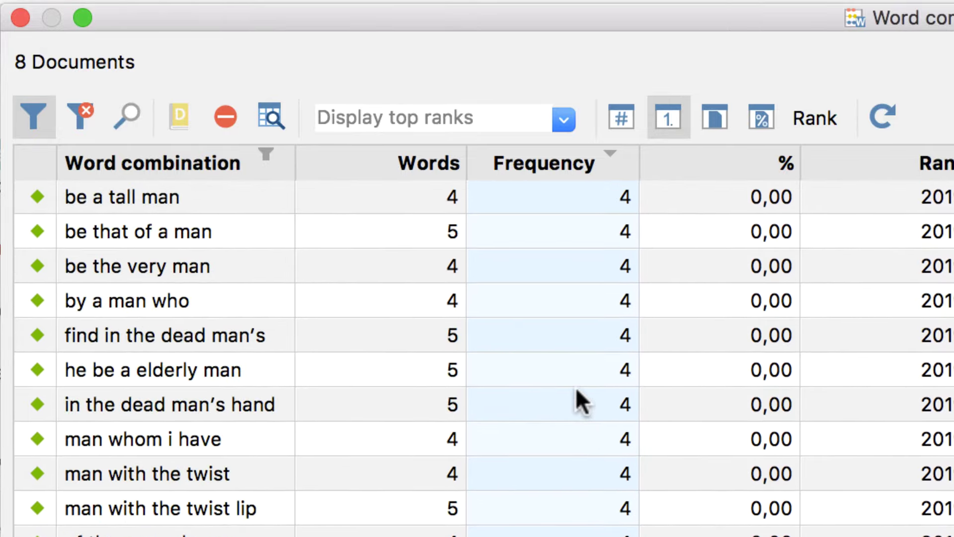
scroll(575, 386, down, 10)
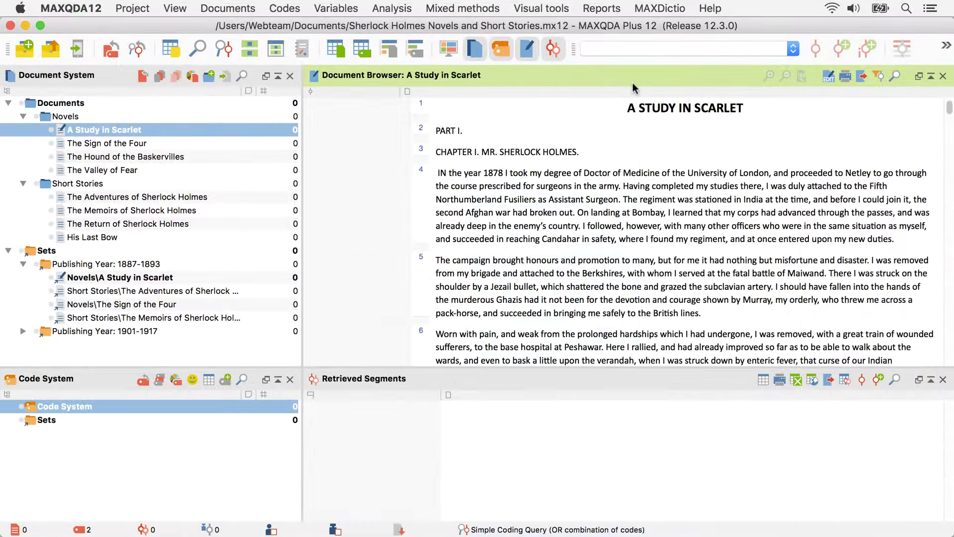
- Run a word frequency analysis without differentiation, with a minimum of 1 character and English lemmatization
click(662, 9)
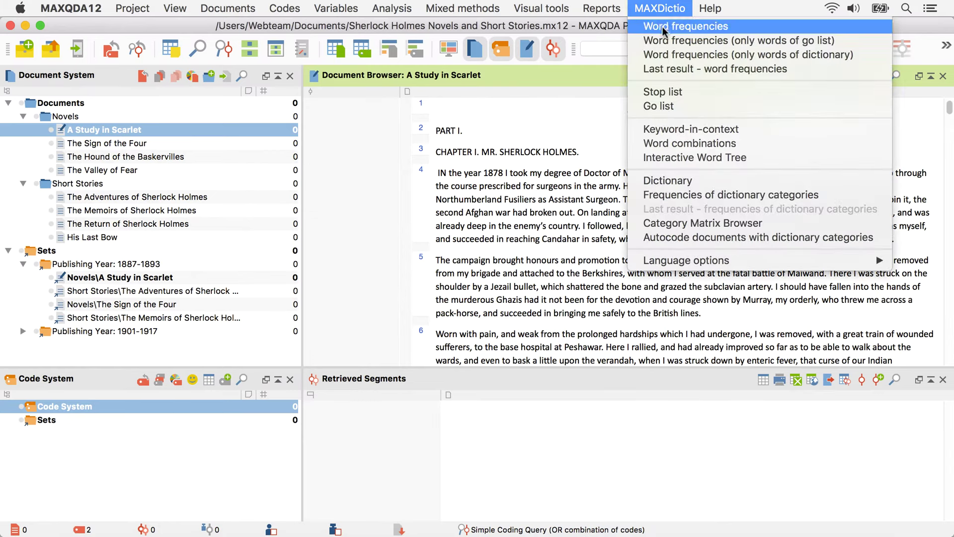
click(663, 28)
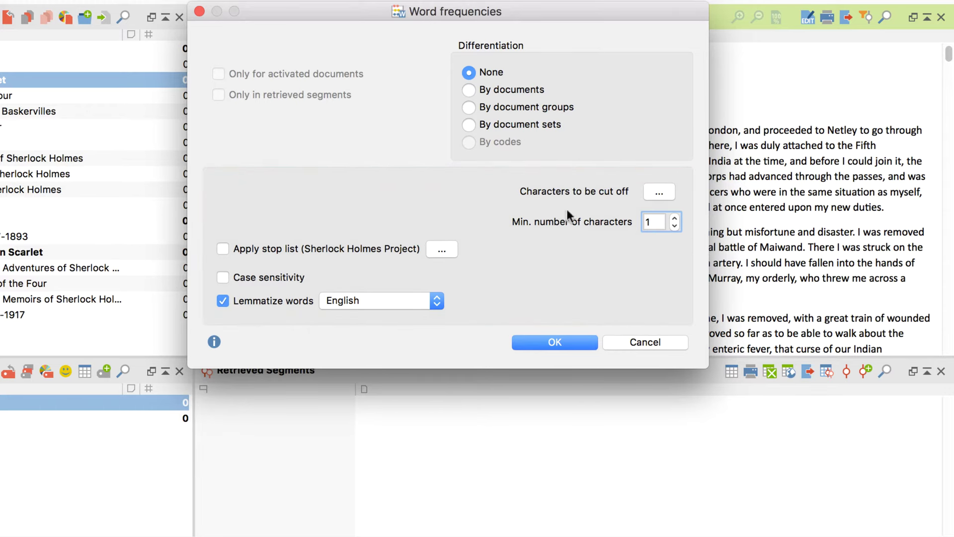
click(554, 344)
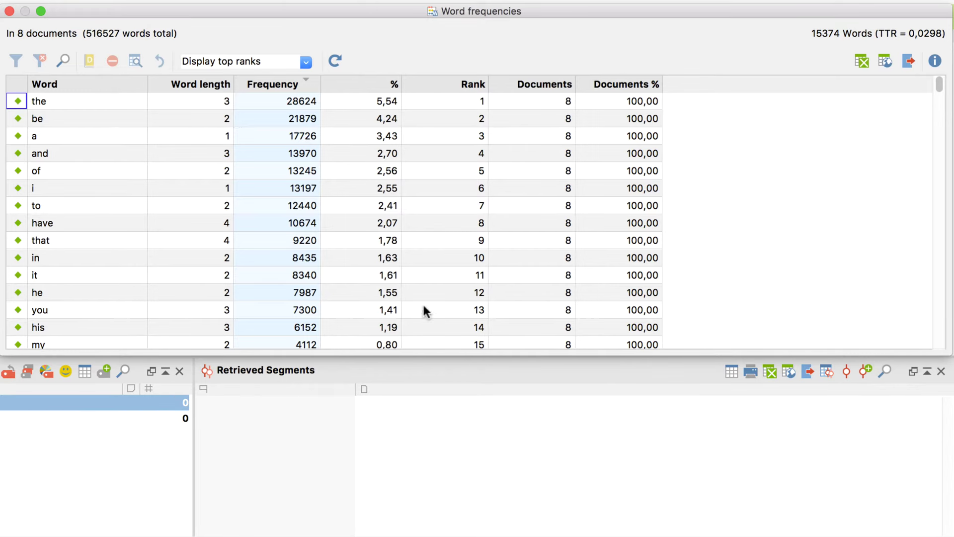
- Merge another word entry into the "man" entry in the word frequency list
key(Down)
key(Down)
key(Down)
key(Down)
key(Down)
key(Down)
key(Down)
key(Down)
key(Down)
key(Down)
key(Down)
key(Down)
key(Down)
key(Down)
key(Down)
key(Down)
key(Down)
key(Down)
key(Down)
key(Down)
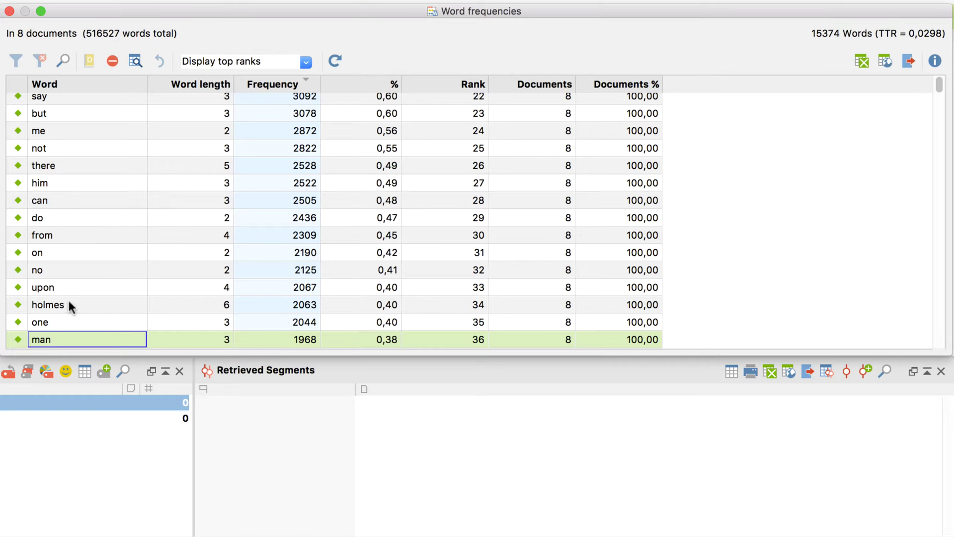
drag(70, 307, 68, 340)
- Search the word frequency results for "woman" and close the results table
click(65, 60)
text(woman)
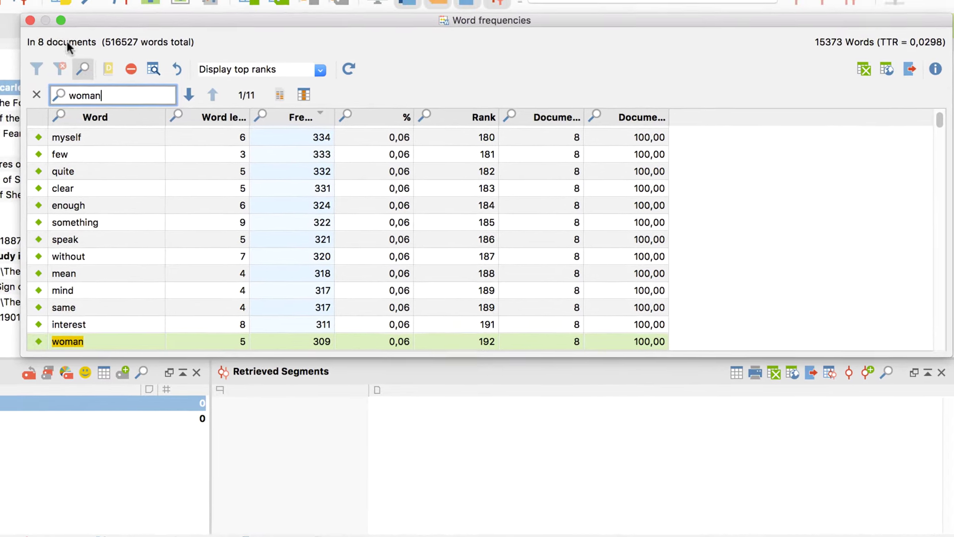
click(21, 16)
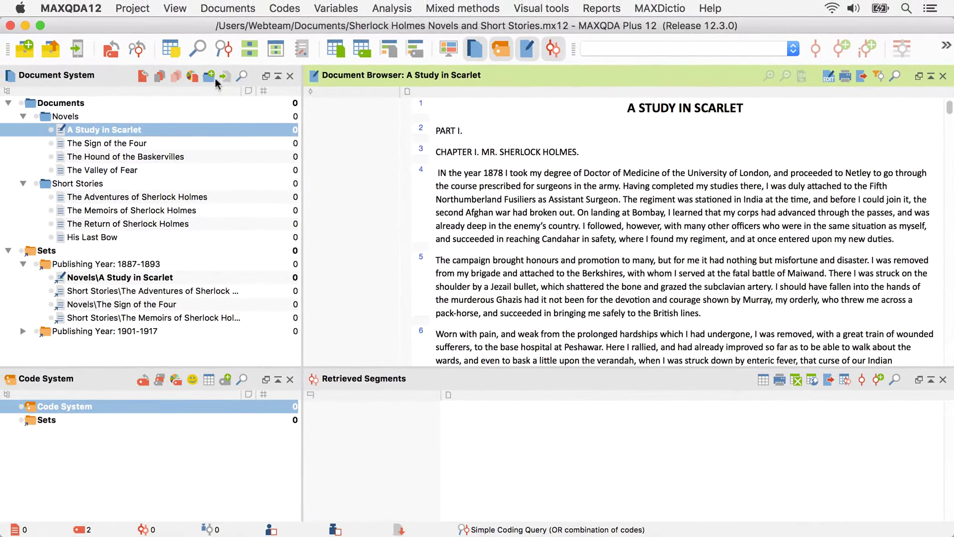
- Open the Sherlock Holmes dictionary and add a category named "Gender: male" under Root
click(648, 8)
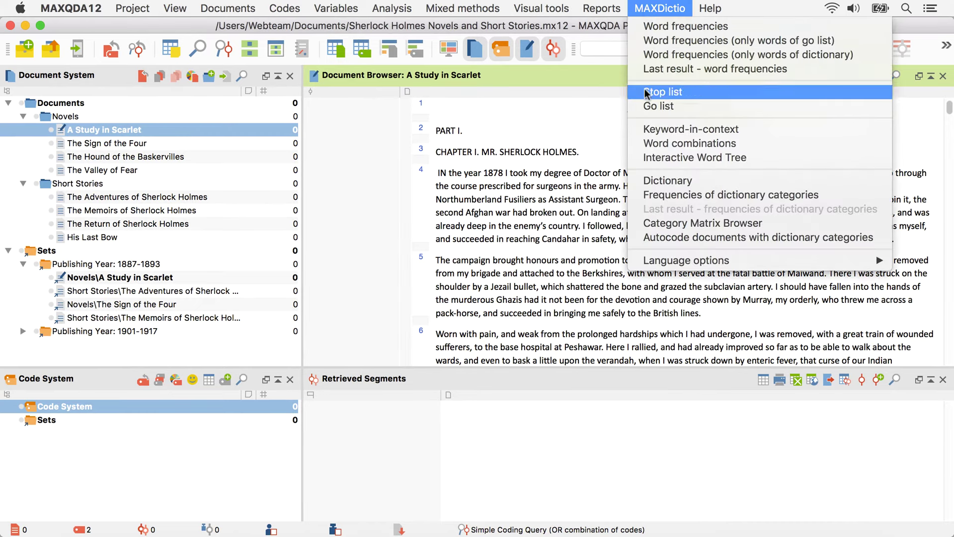
click(650, 181)
click(471, 117)
text(Gend)
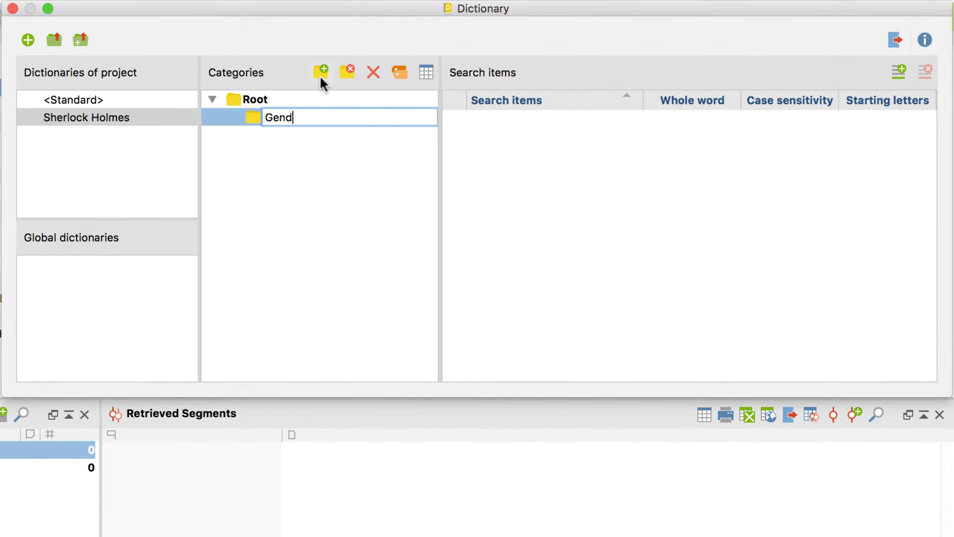
text(er: male)
key(Return)
- Add a second category named "Gender: female" under Root
click(291, 98)
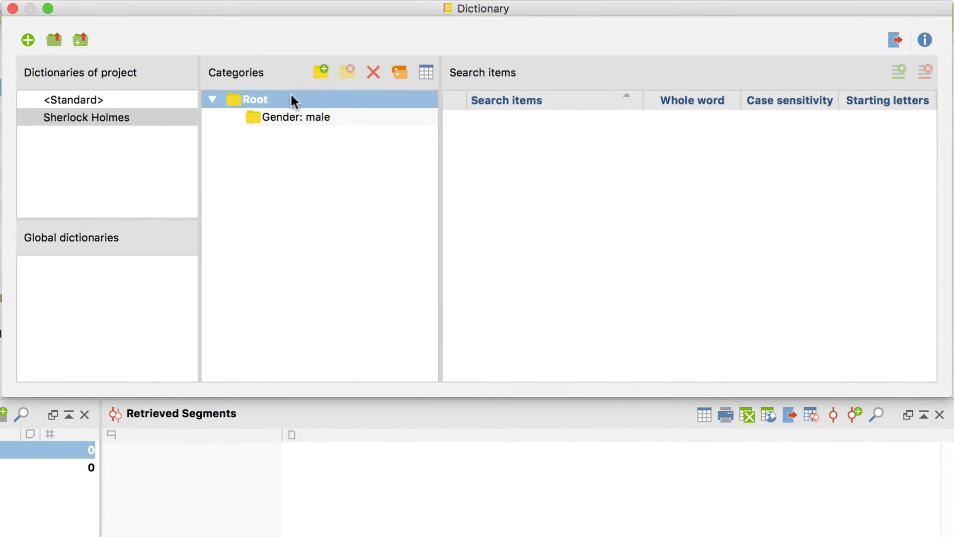
click(319, 73)
text(Gender: female)
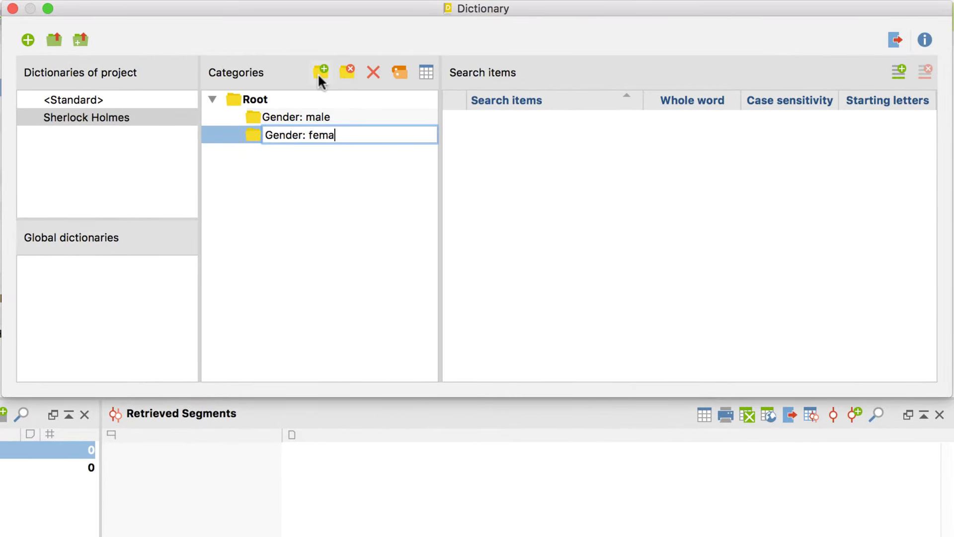
key(Return)
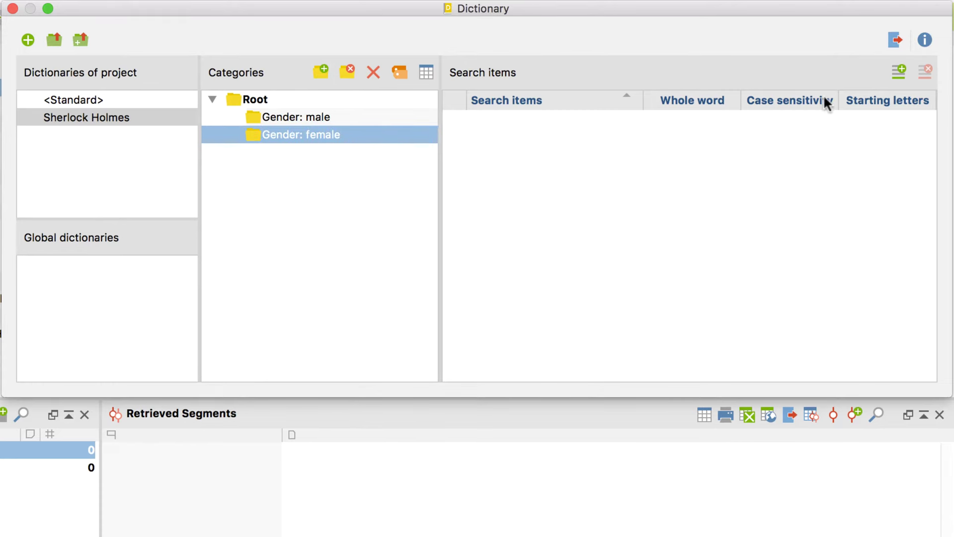
- Add the search items "lady", "daughter" and "wife" to the "Gender: female" category
click(894, 77)
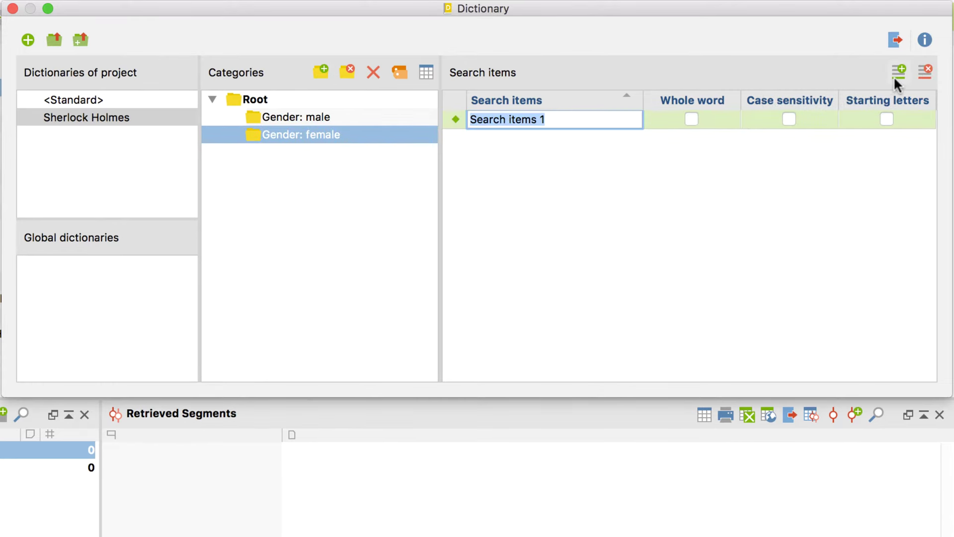
text(lady)
click(894, 75)
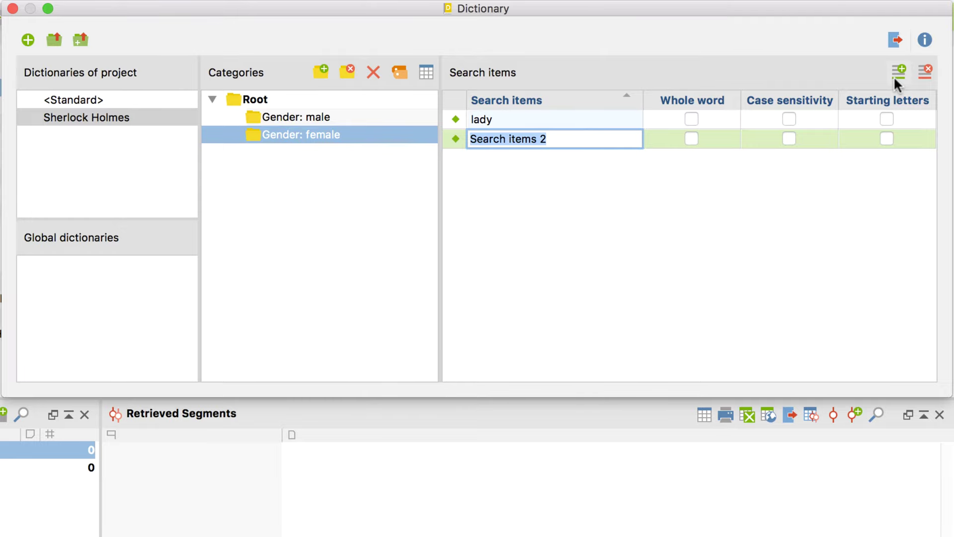
text(daughter)
click(894, 75)
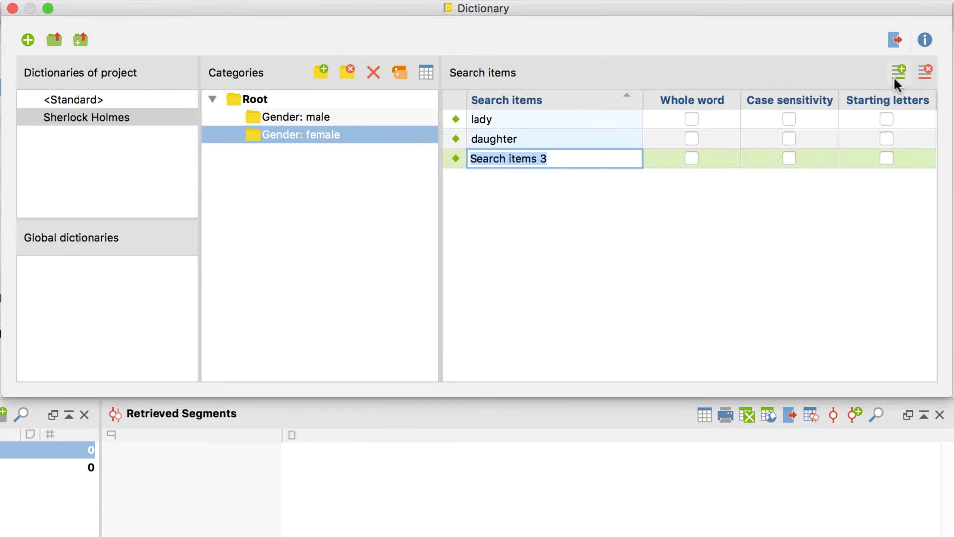
text(wife)
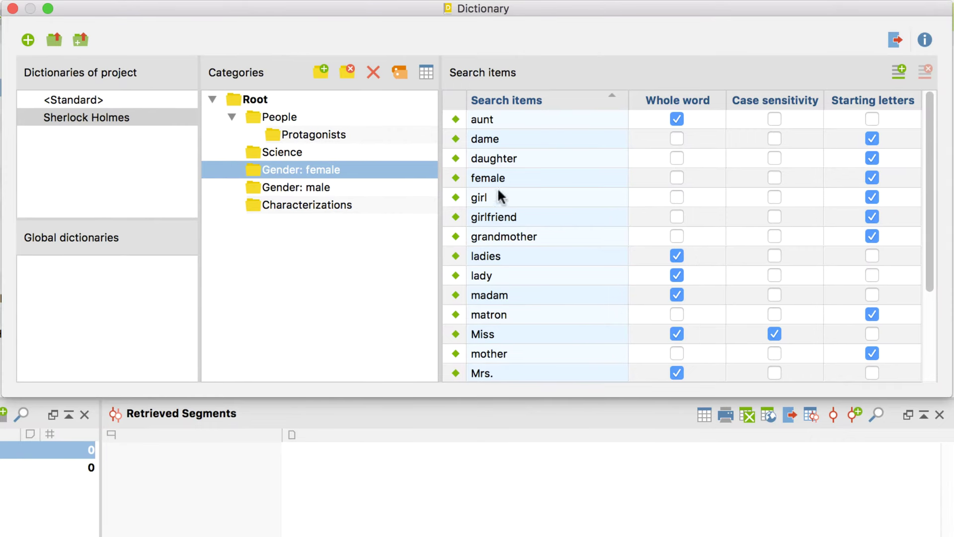
- Deactivate the dictionary categories People, Science and Characterizations, and close the dictionary
click(271, 118)
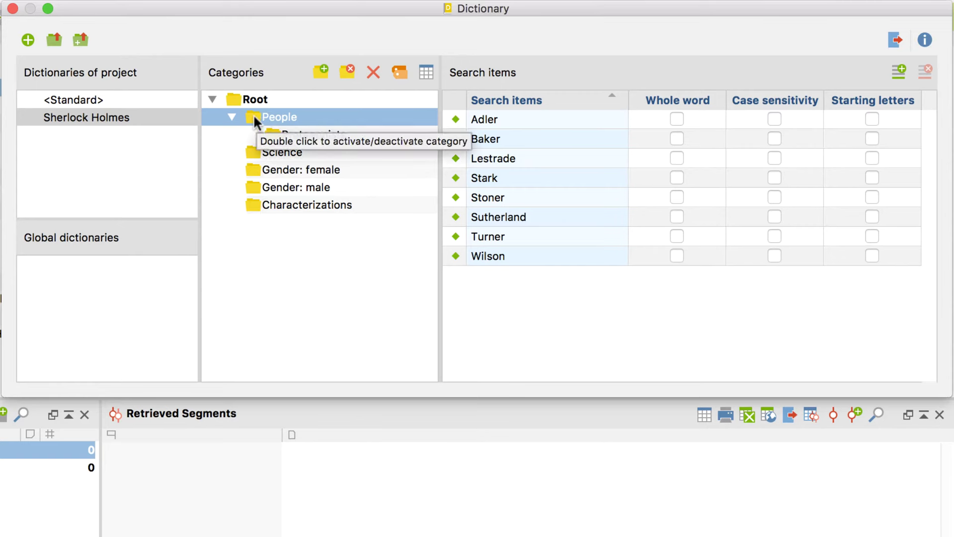
double_click(254, 118)
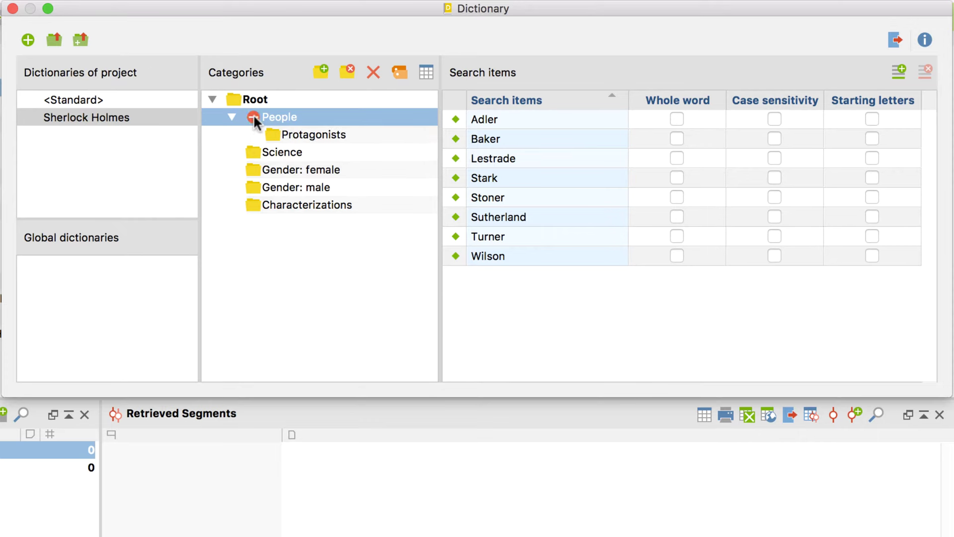
double_click(248, 152)
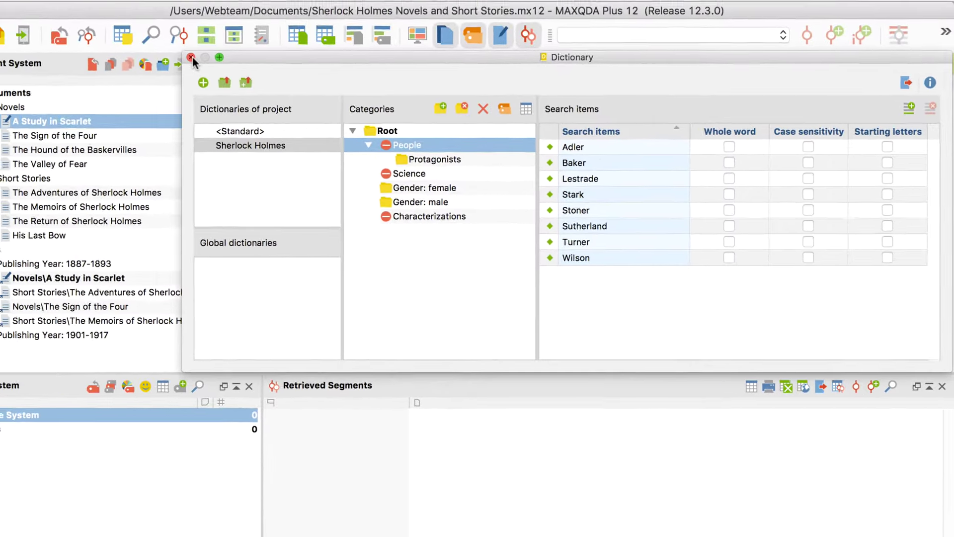
click(191, 57)
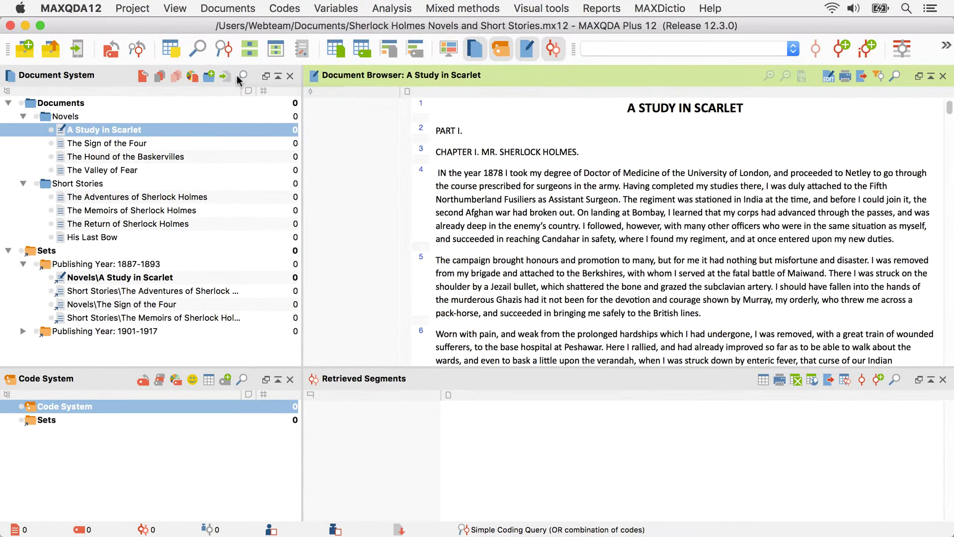
- Check the publishing year of each document in the document variables table, and close it
click(334, 51)
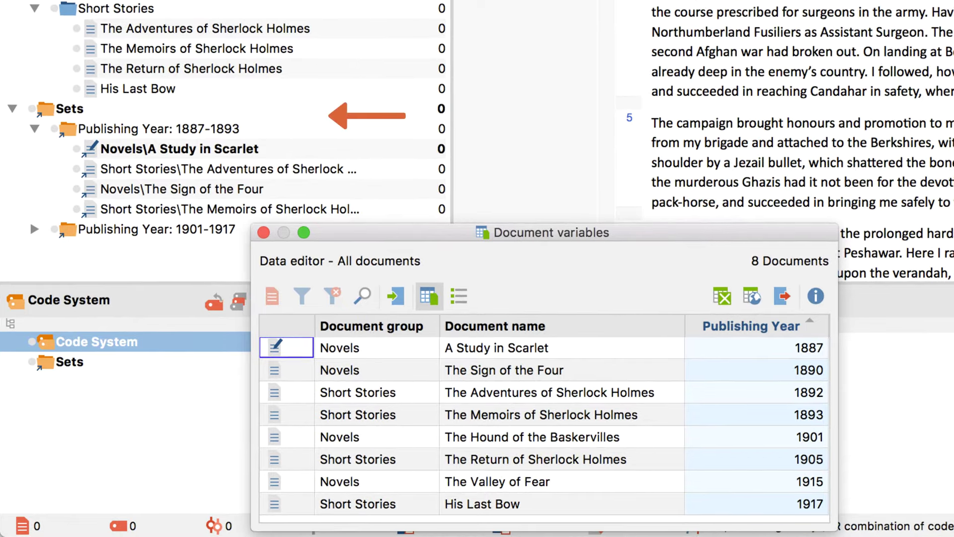
click(263, 232)
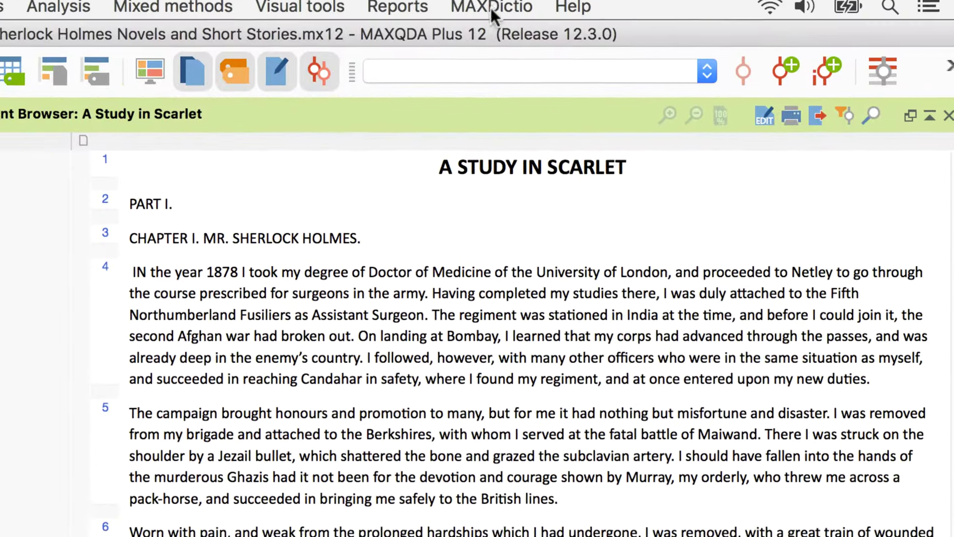
- Compute word frequencies for dictionary words only, differentiated by document sets, and switch the results to ranks and back to absolute frequencies
click(475, 11)
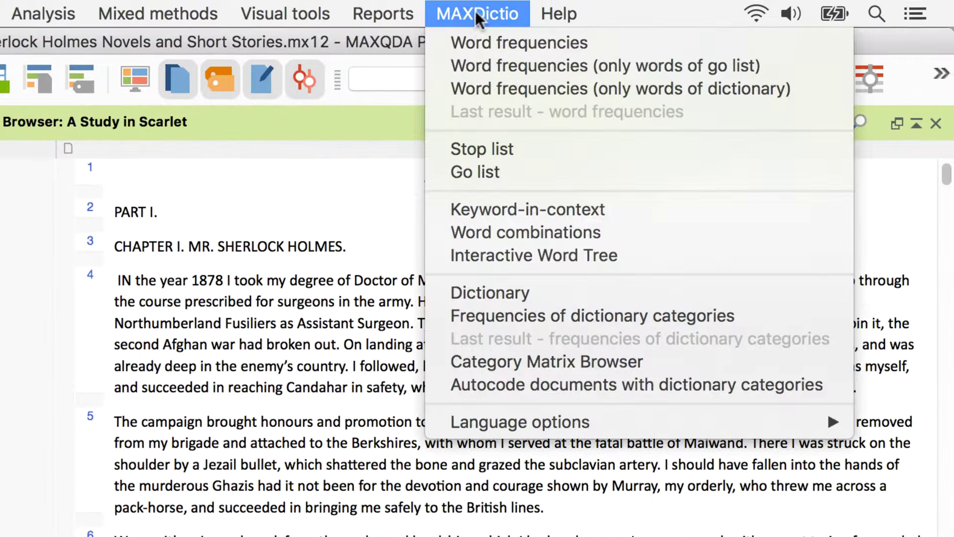
click(477, 91)
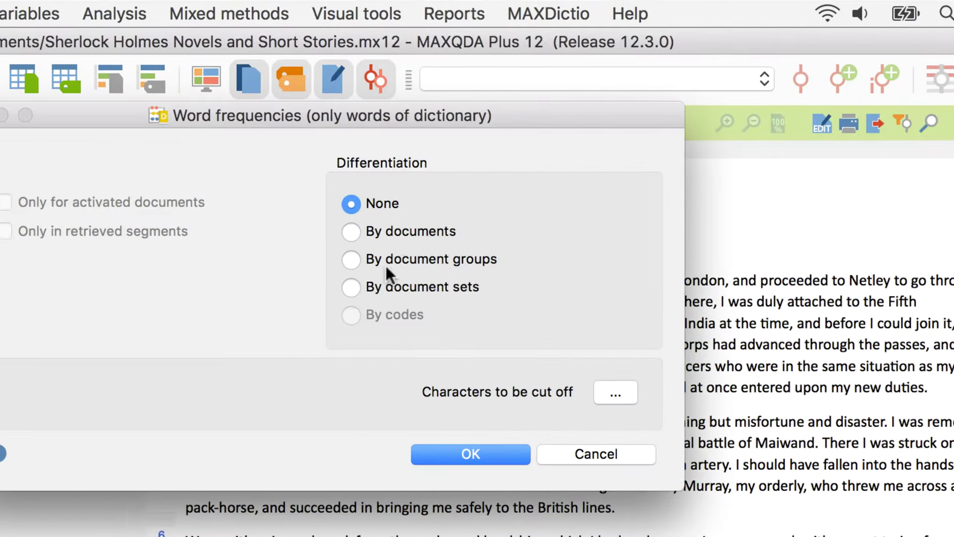
click(288, 289)
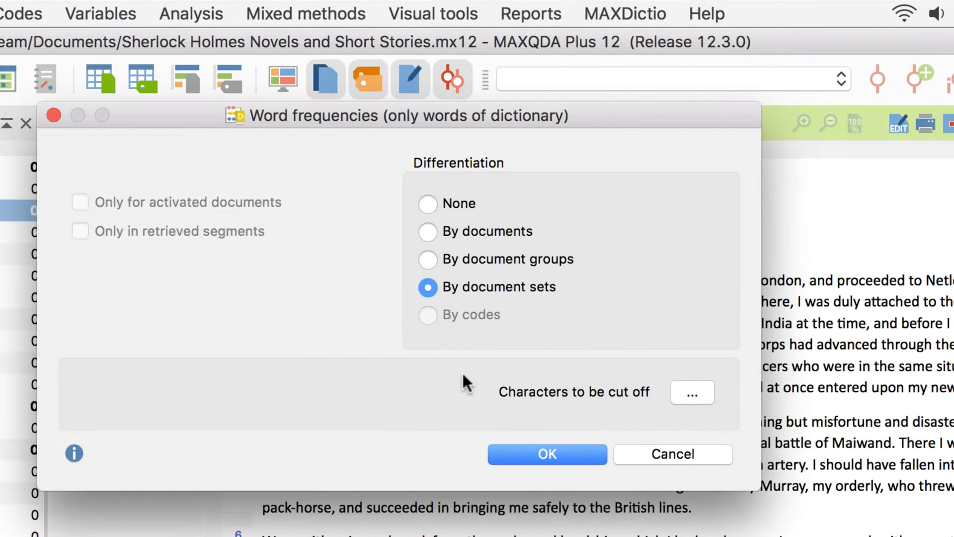
click(515, 457)
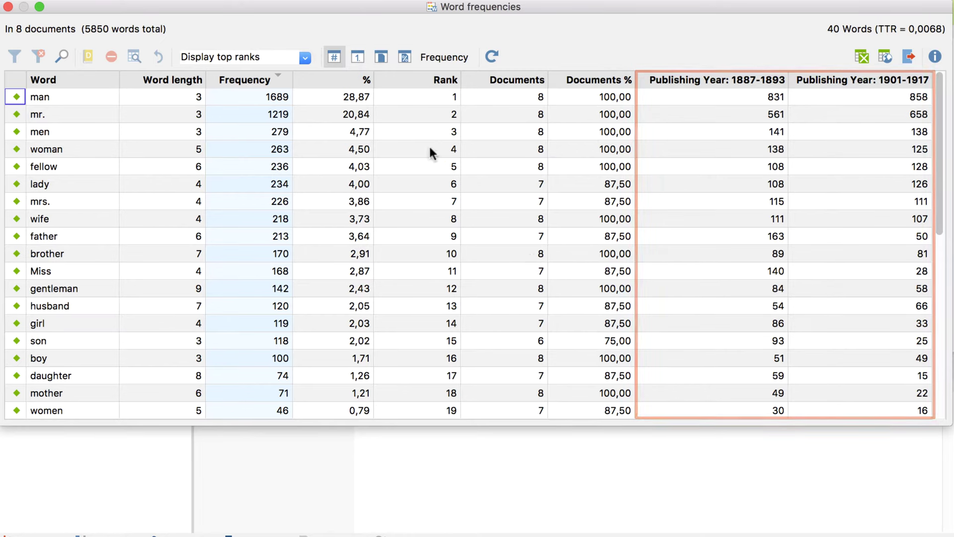
click(359, 61)
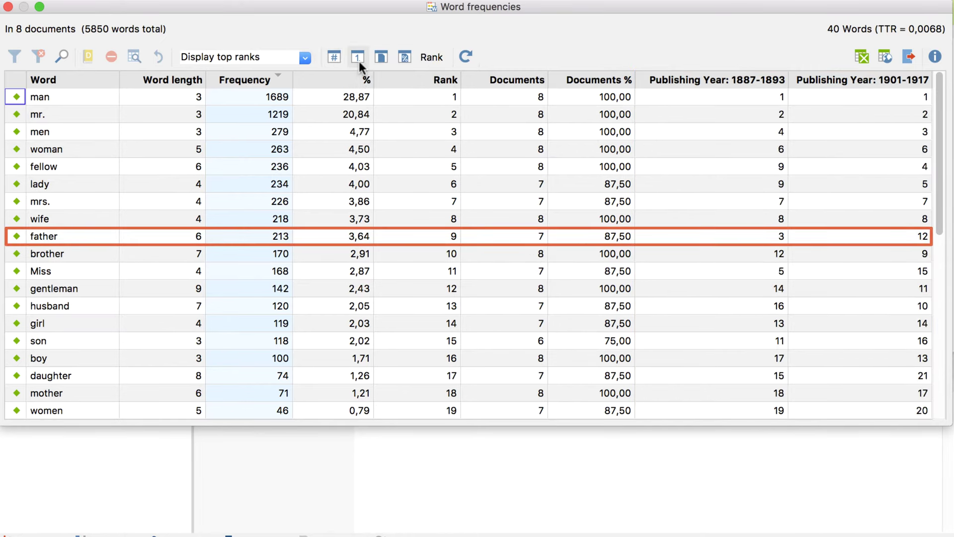
click(333, 58)
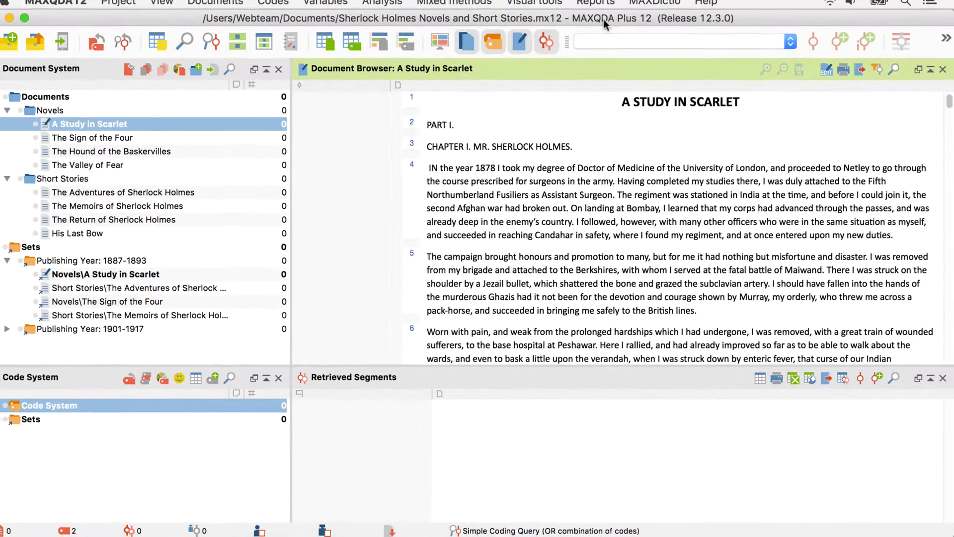
- Compute the frequencies of the dictionary categories with documents as the units of analysis
click(656, 10)
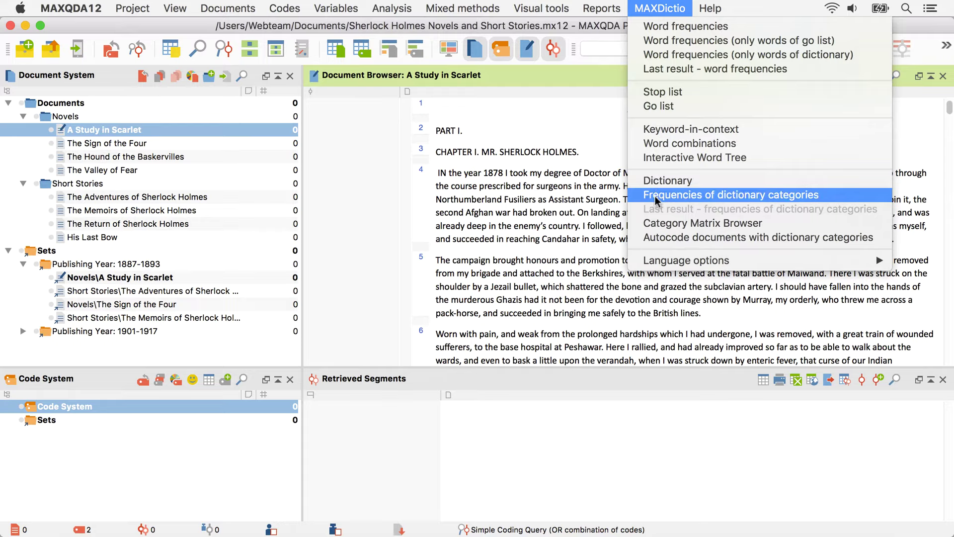
click(655, 199)
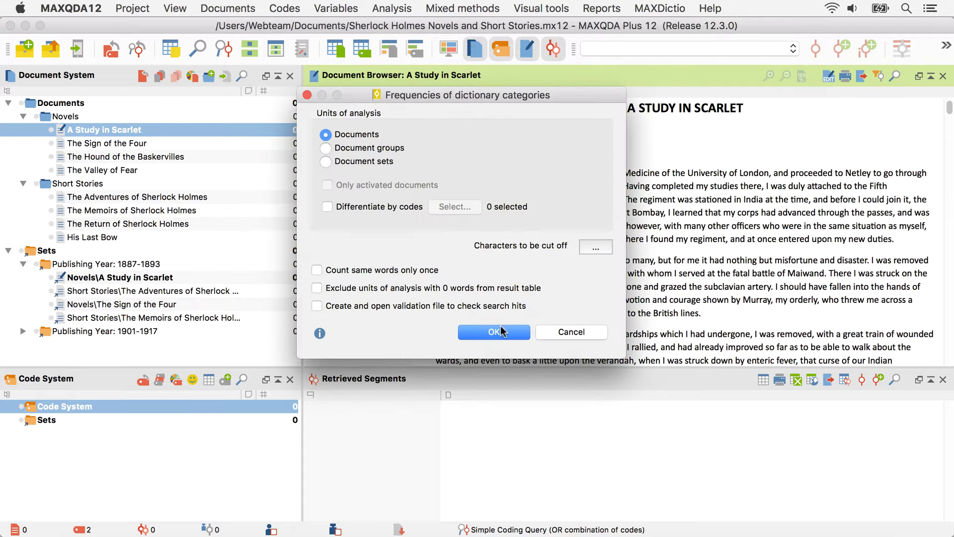
click(501, 331)
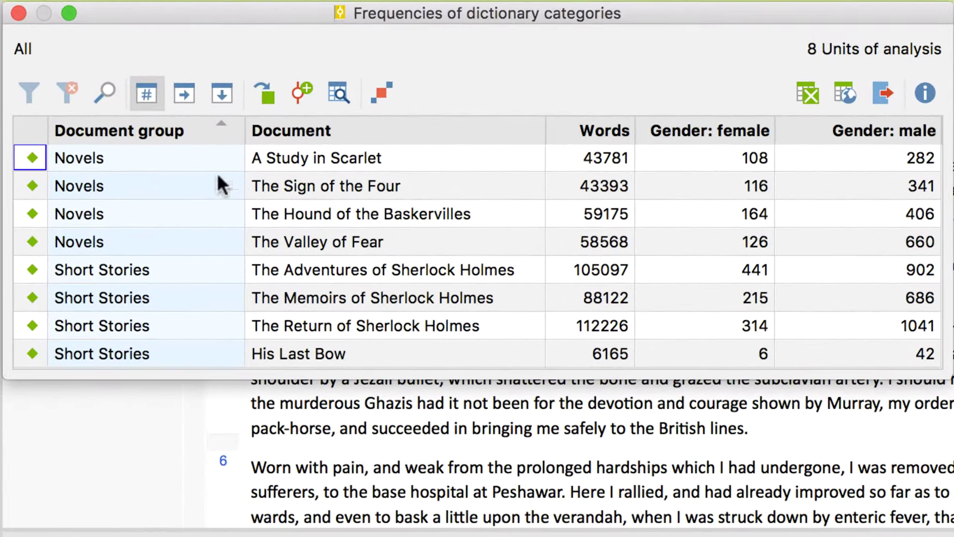
- Show the dictionary category frequencies as row percentages and display them in the Category Matrix Browser with short column names
click(185, 94)
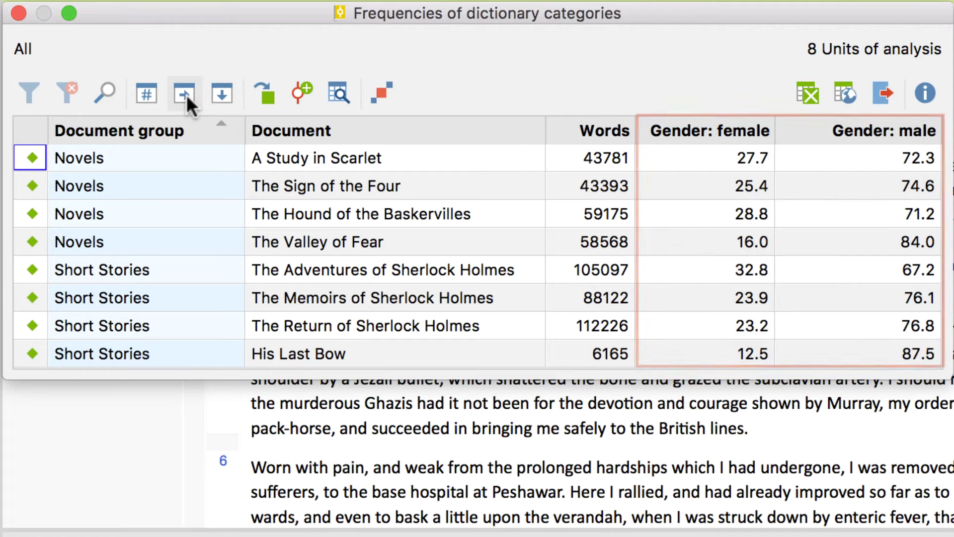
click(381, 92)
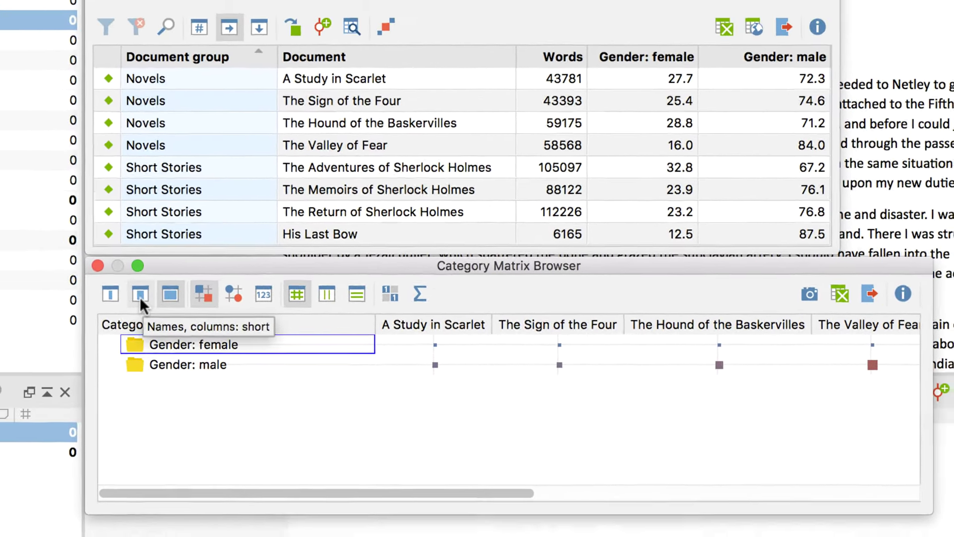
click(140, 294)
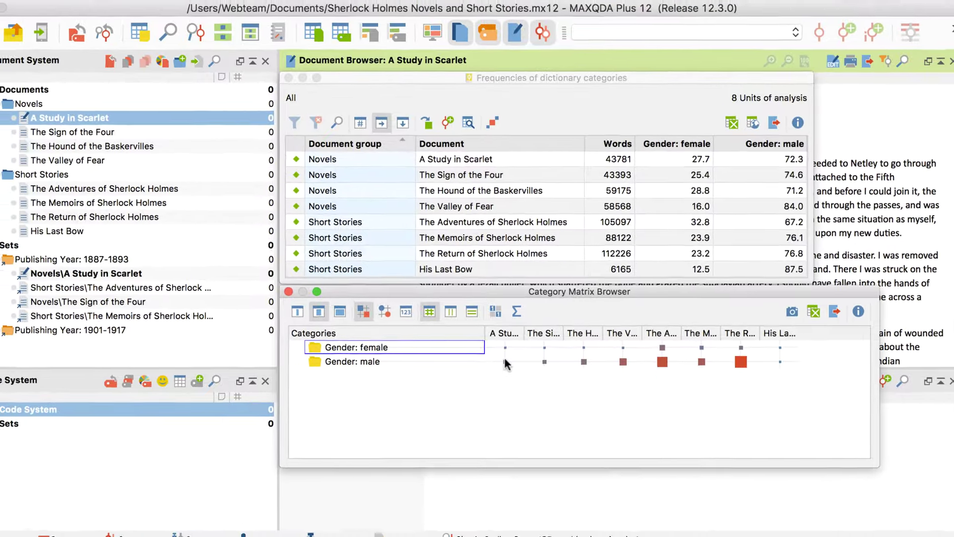
- List the Gender: male hits for A Study in Scarlet from the matrix, and close all result windows
double_click(505, 361)
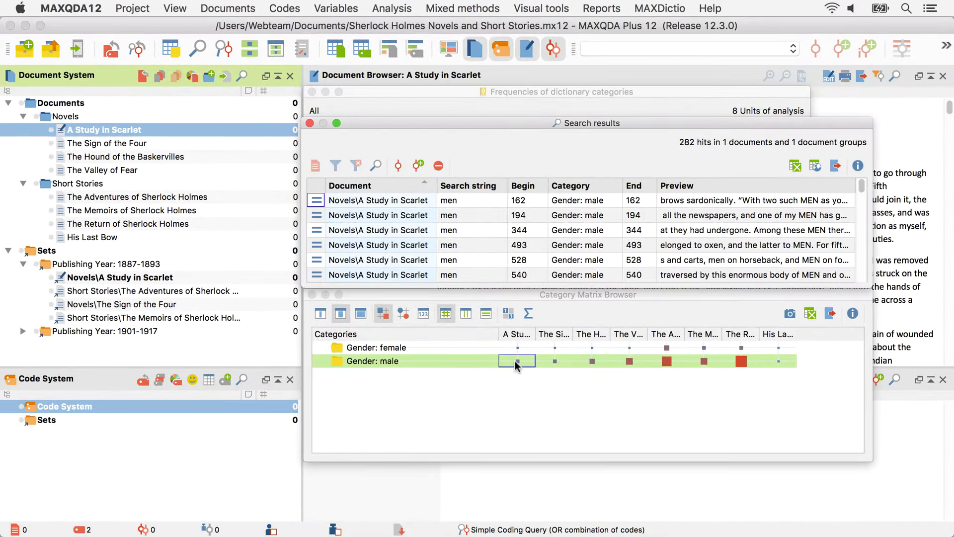
click(312, 294)
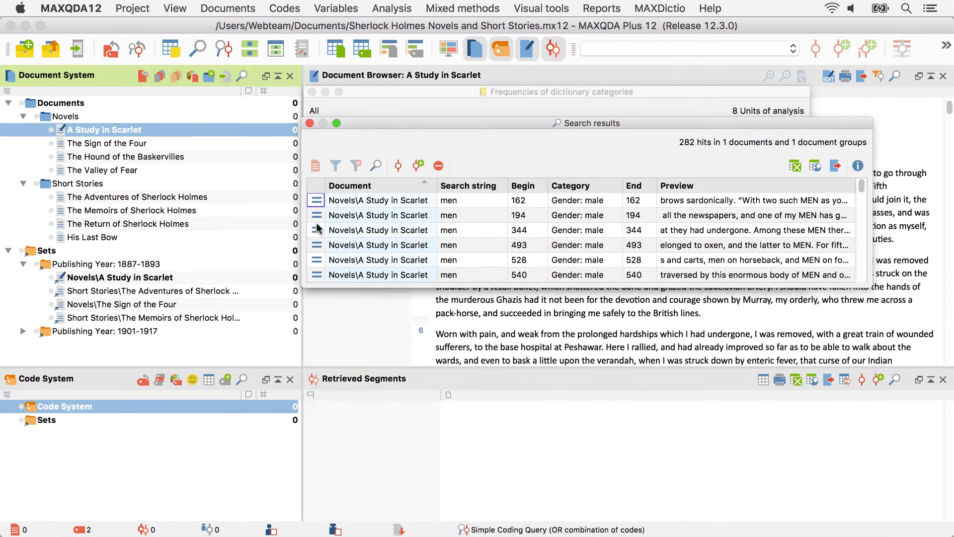
click(310, 122)
click(312, 93)
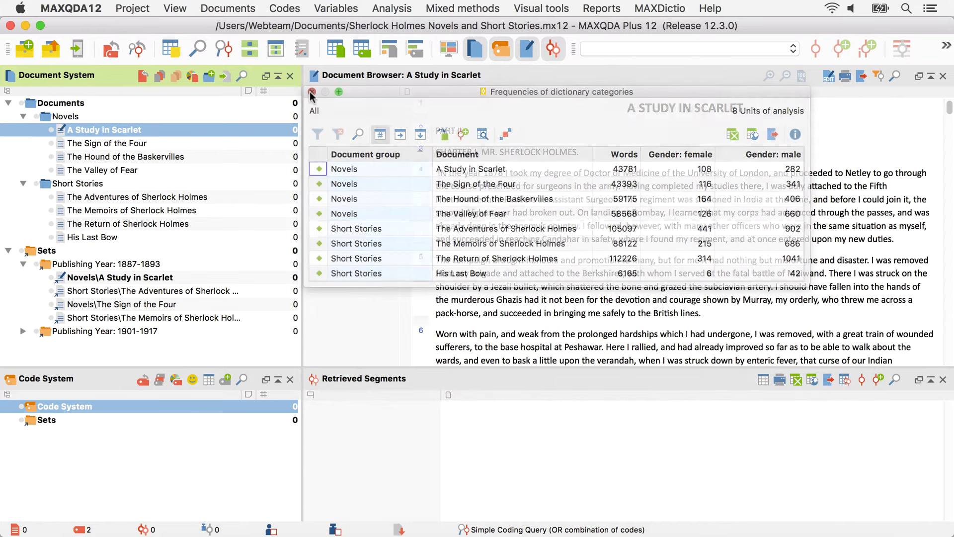
- Autocode the documents with the dictionary categories, ignoring inactive categories and coding only the search string with weight 0
click(655, 9)
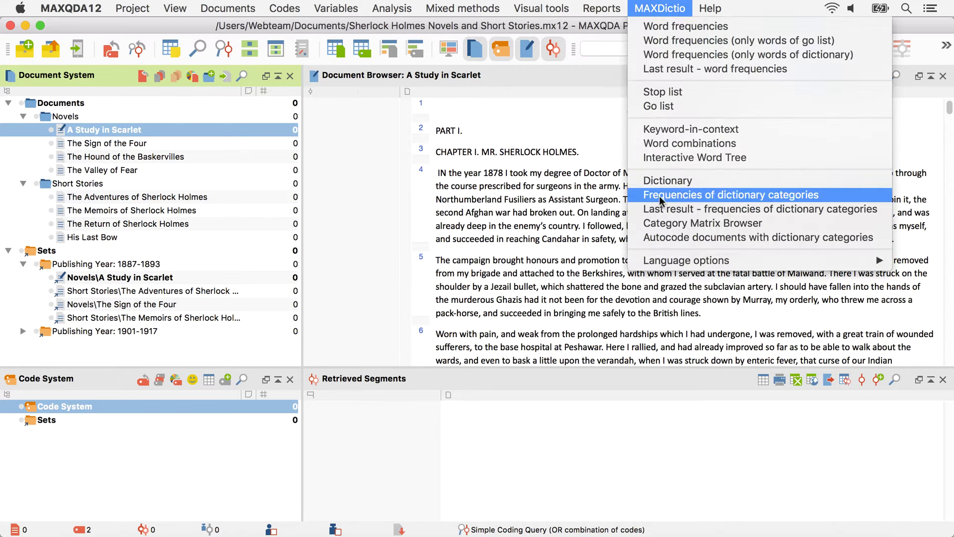
click(661, 238)
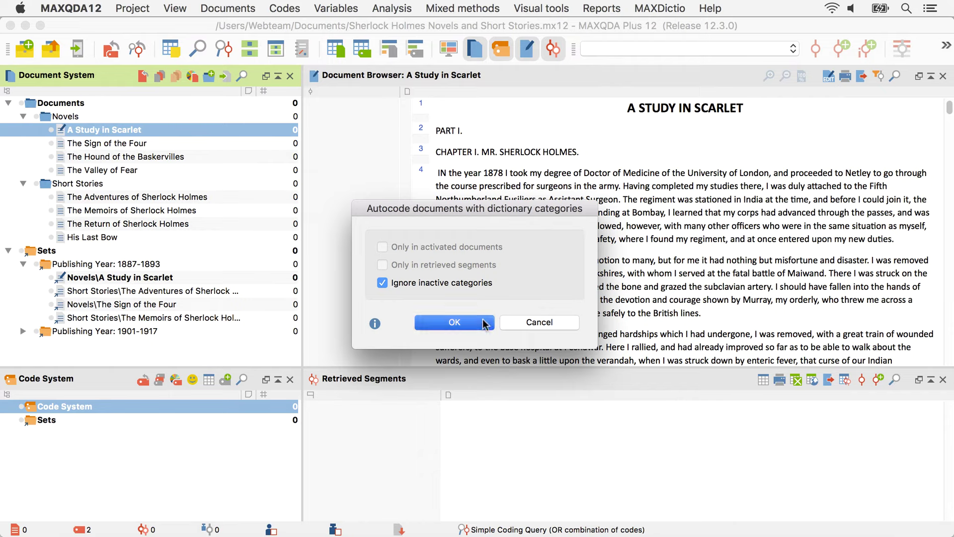
click(484, 323)
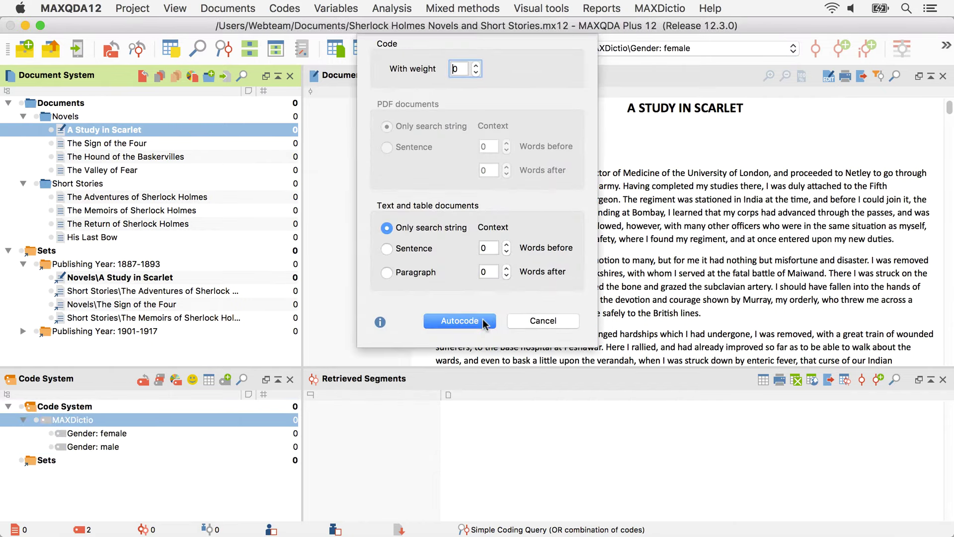
click(484, 323)
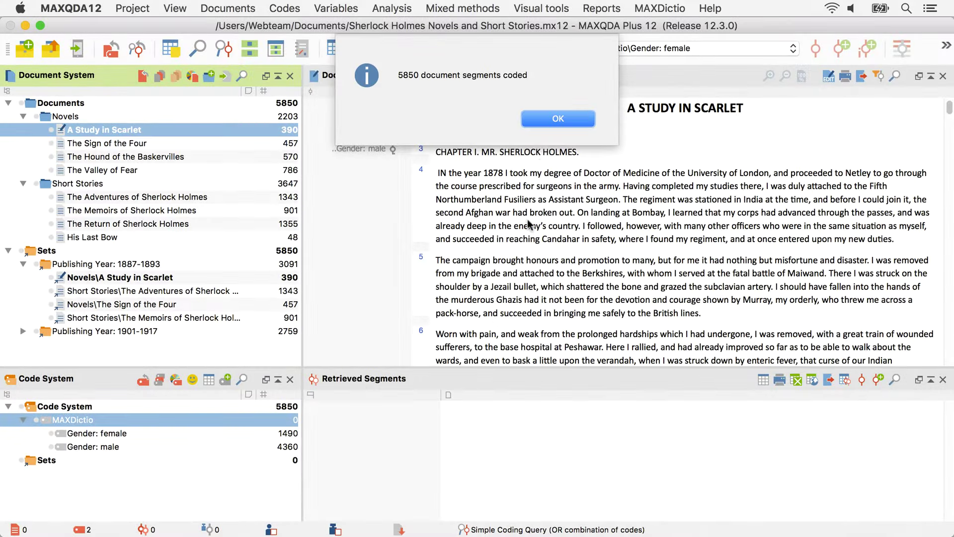
click(541, 119)
- Retrieve the Gender: female segments of all Novels and view the "girl" segment of A Study in Scarlet in its original context
click(38, 119)
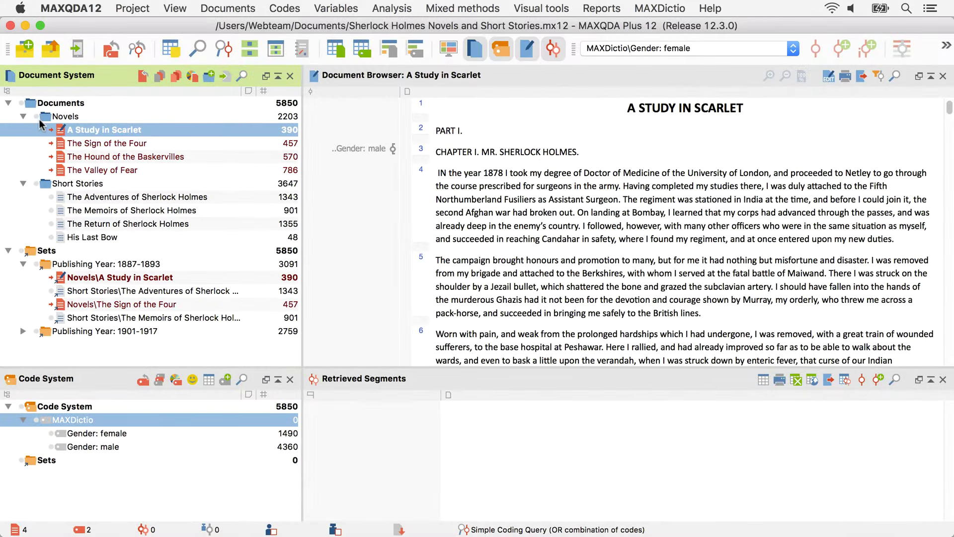
click(51, 432)
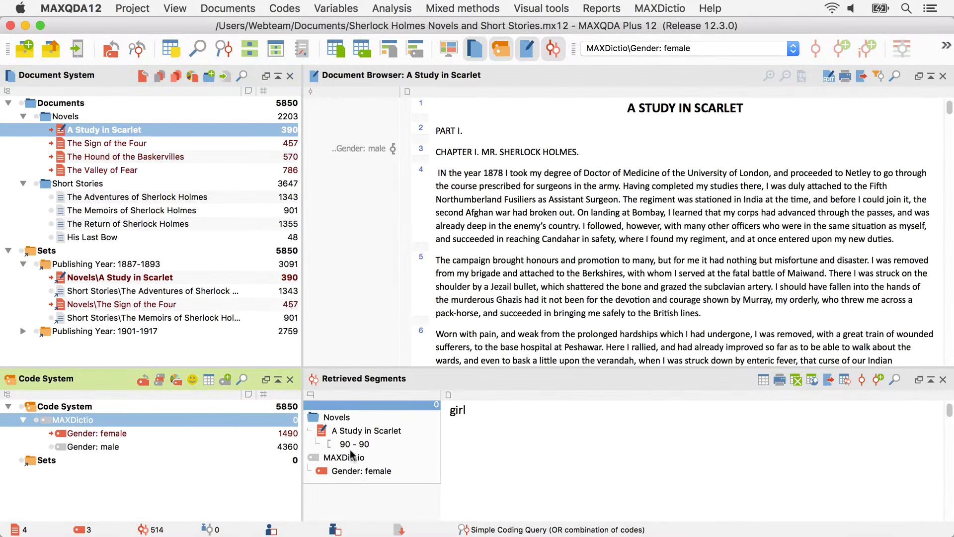
click(384, 438)
- Code the words "fashionably dressed" in paragraph 90 of A Study in Scarlet in-vivo
drag(631, 324, 711, 328)
right_click(704, 327)
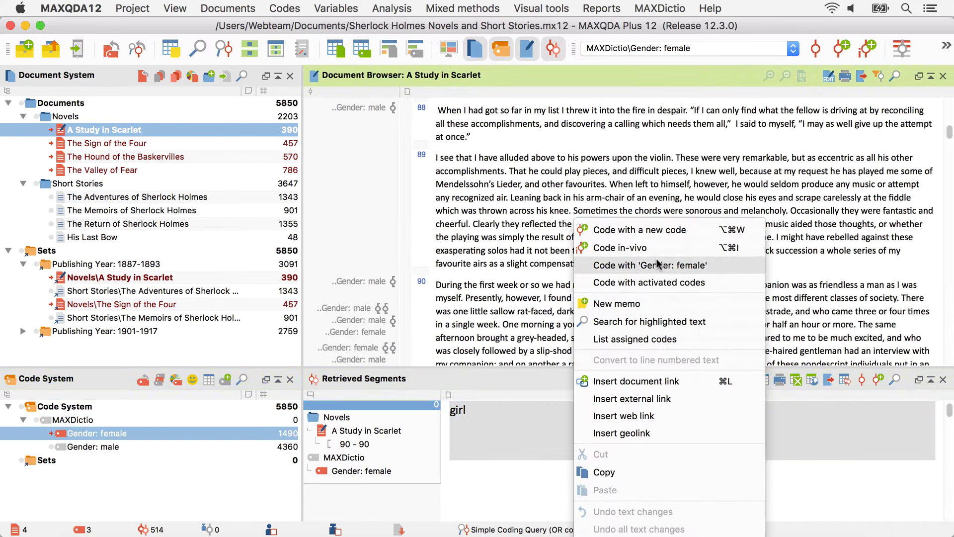
click(650, 248)
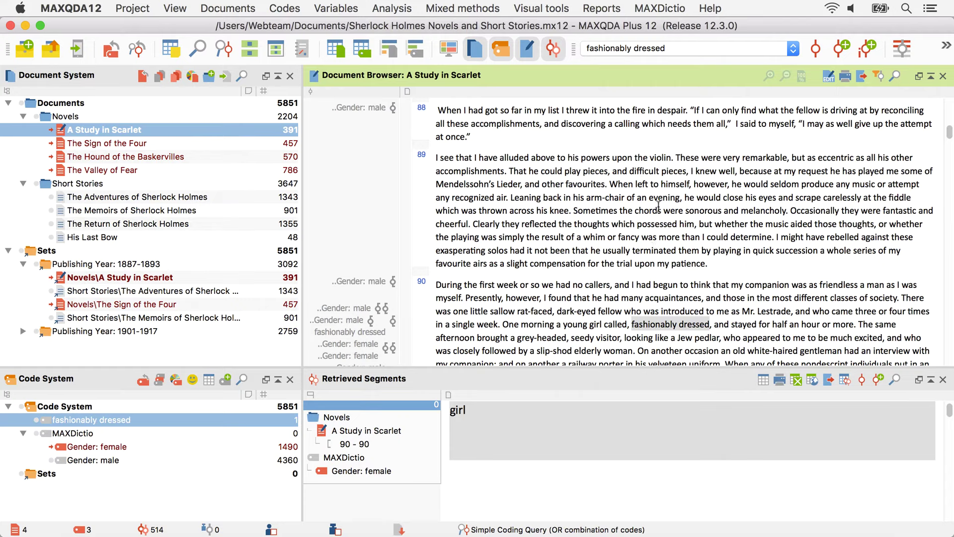
- Run a Keyword-in-context search for the dictionary items in activated documents, with a context of 15 words before and after
click(659, 10)
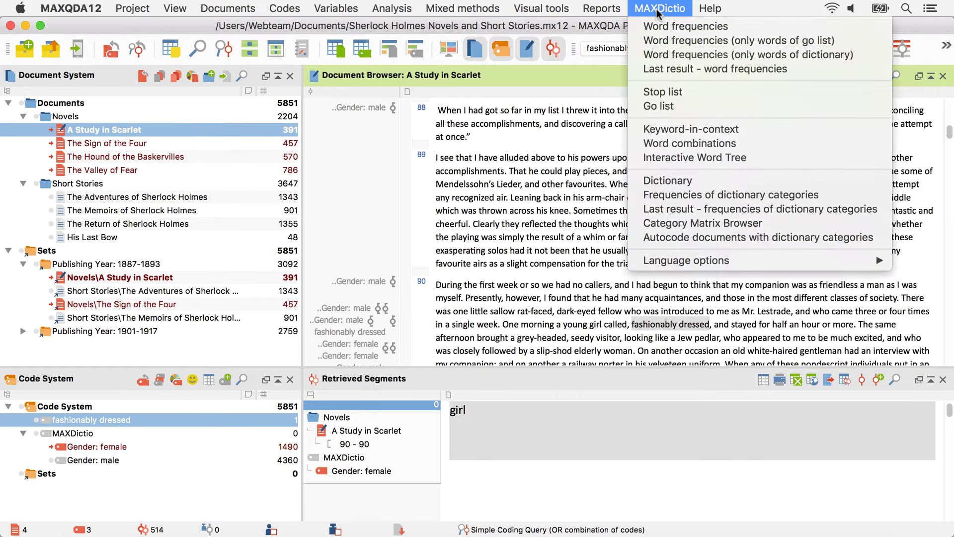
click(657, 134)
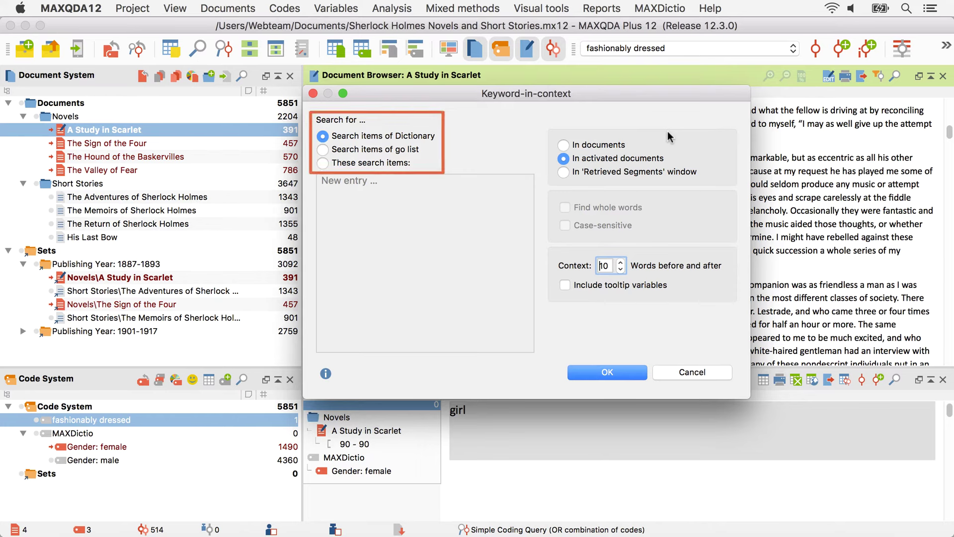
click(622, 262)
click(622, 262)
click(622, 262)
click(622, 262)
click(622, 262)
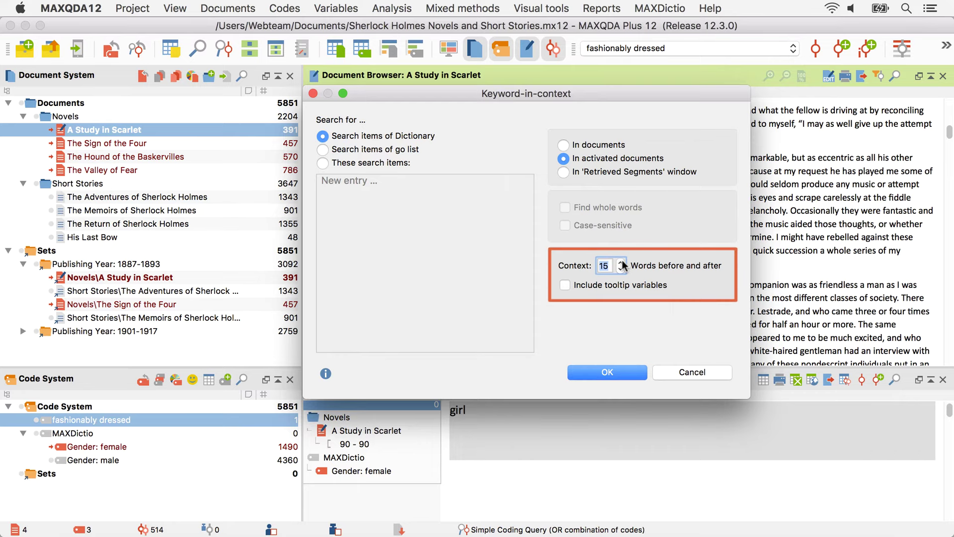
click(625, 378)
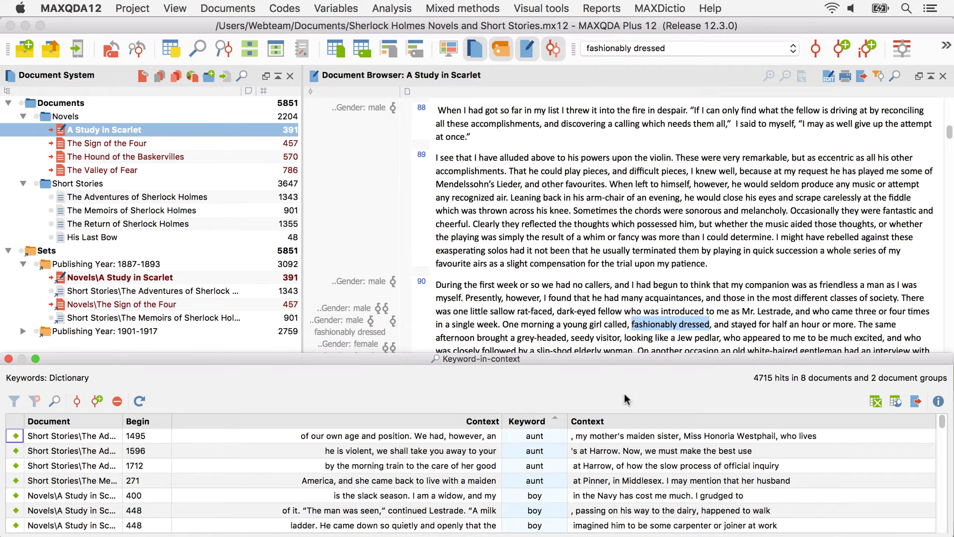
- Examine the first four "aunt" hits and the first "boy" hit in their source documents
click(597, 438)
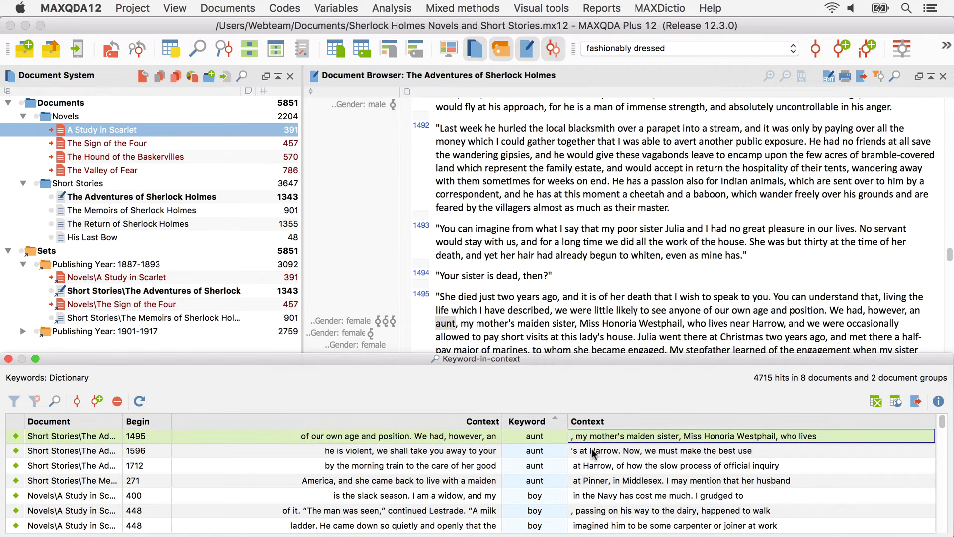
click(593, 452)
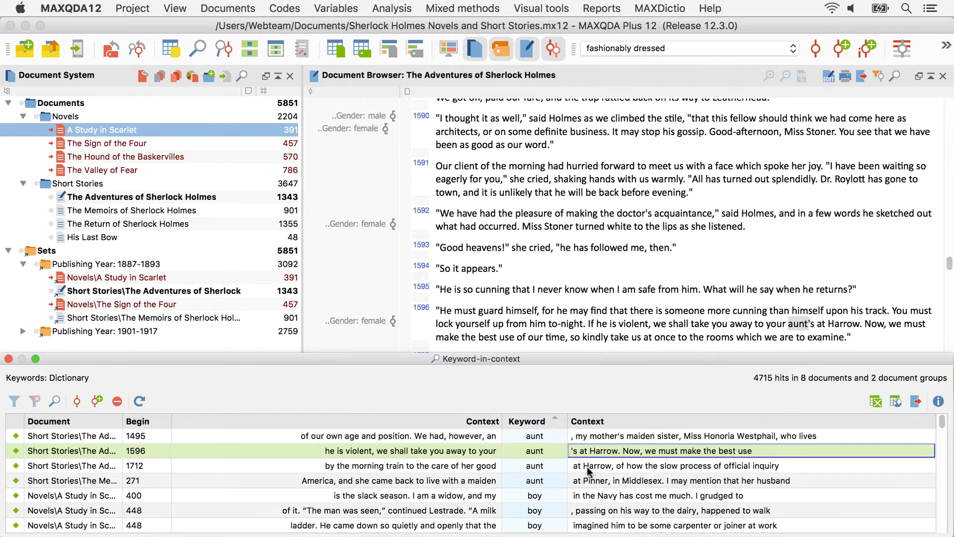
click(589, 467)
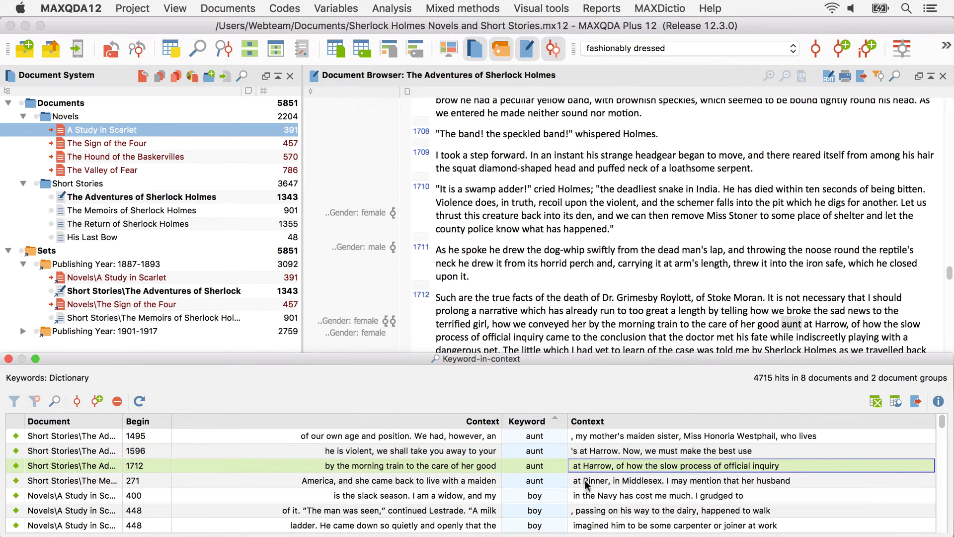
click(587, 482)
click(591, 496)
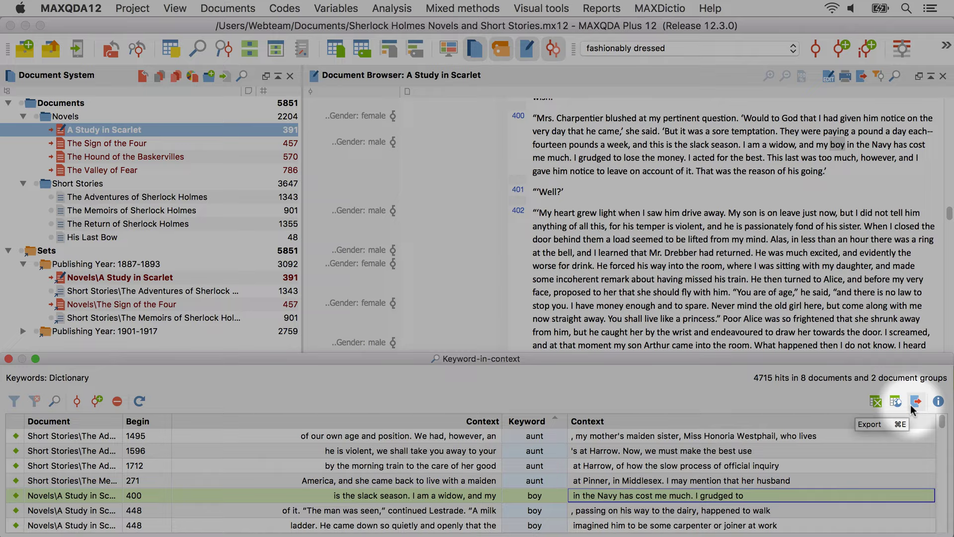
- Export the keyword-in-context results to the Excel file "Search results", and close both the exported workbook and the results window
click(914, 403)
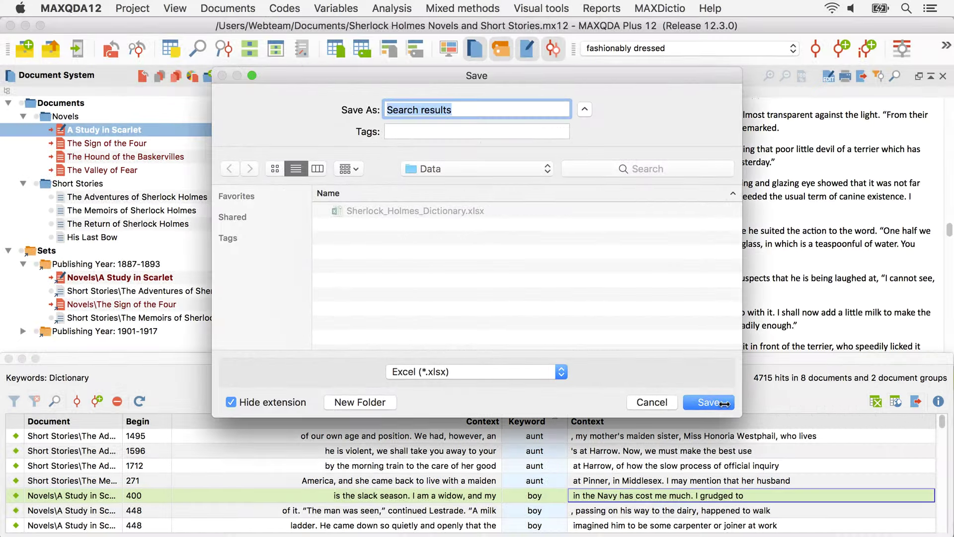
click(709, 402)
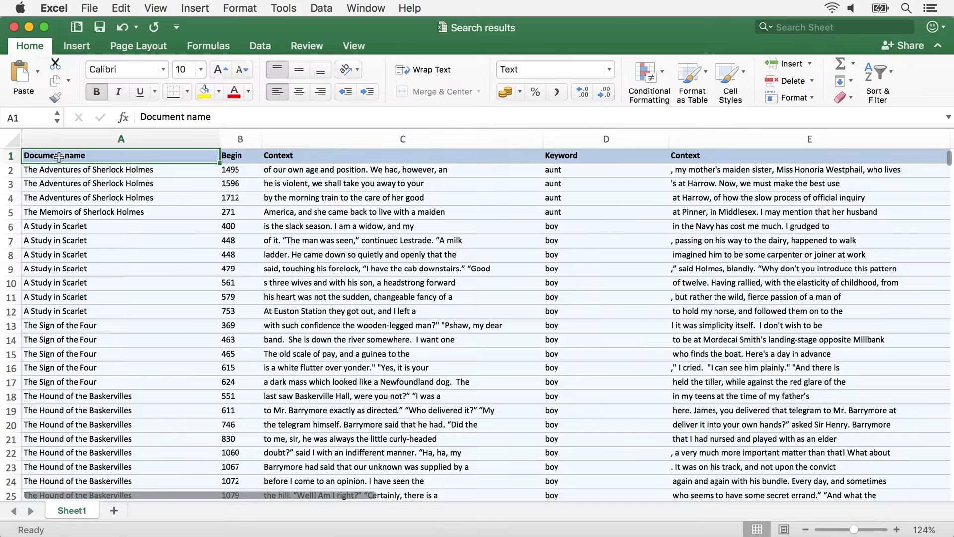
click(29, 30)
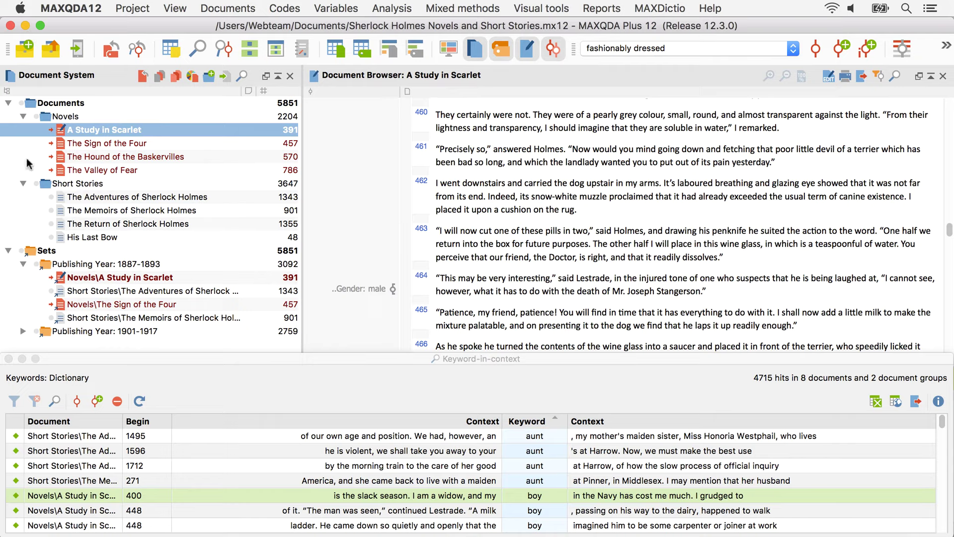
click(9, 358)
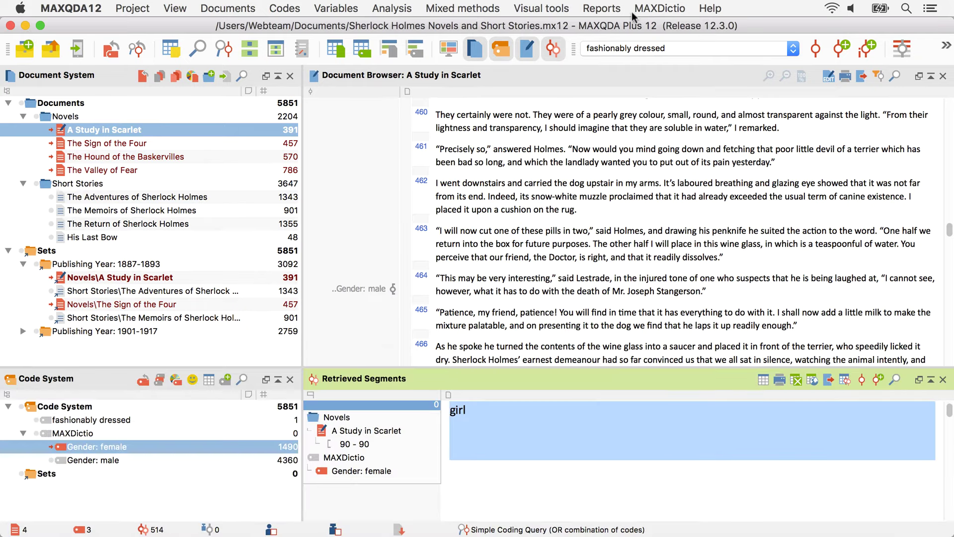
- Create an Interactive Word Tree from all activated documents
click(644, 9)
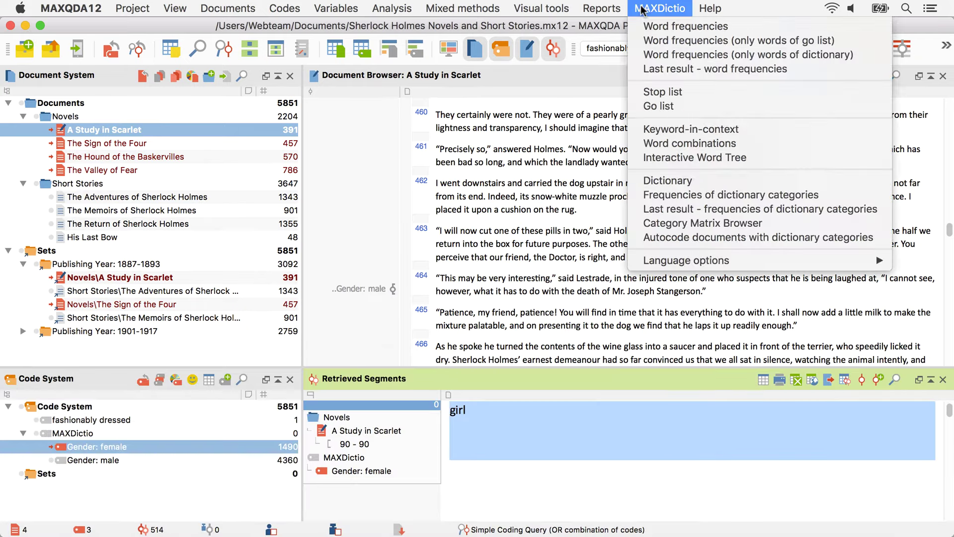
click(651, 158)
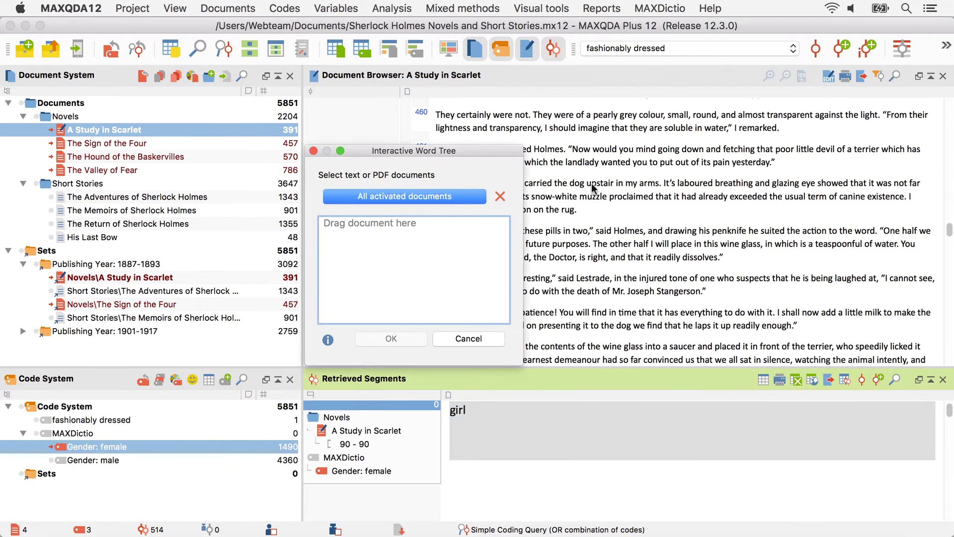
click(445, 199)
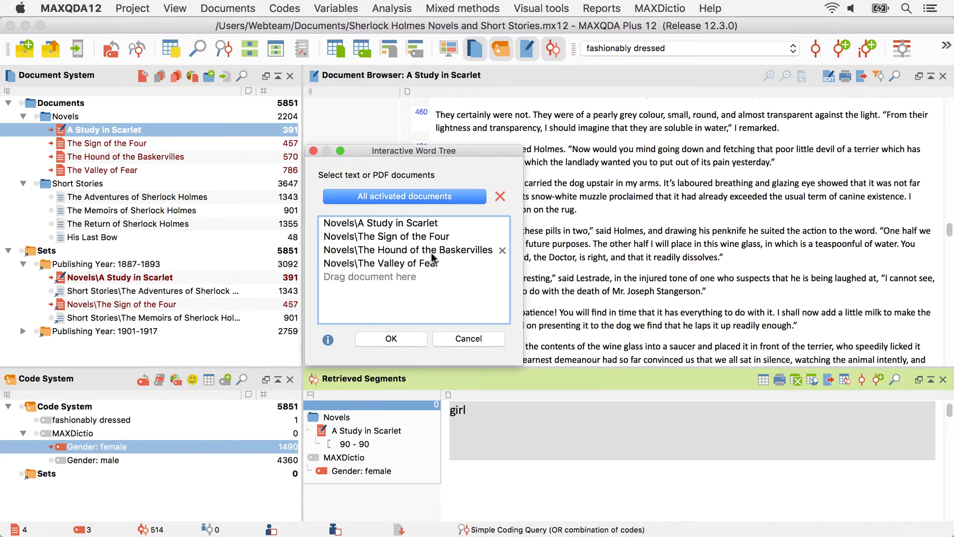
click(415, 340)
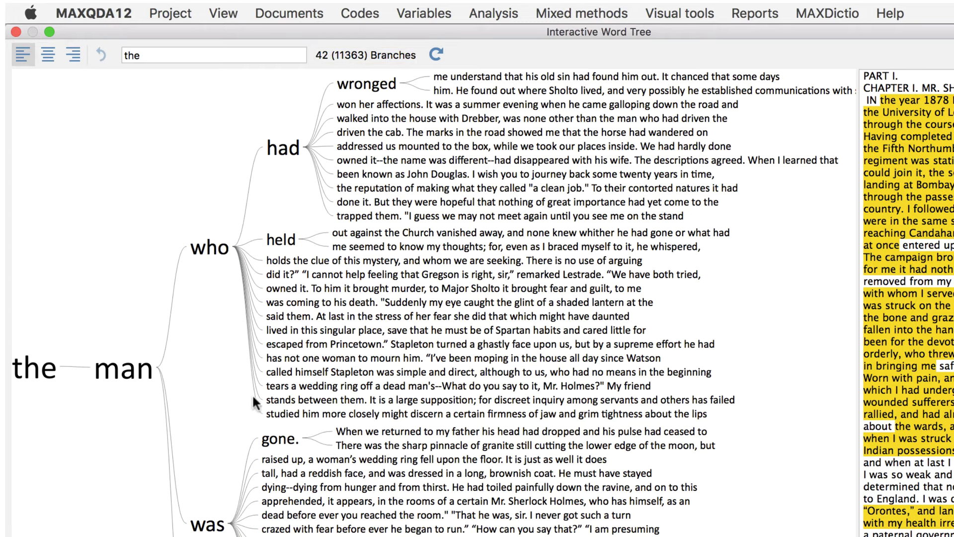
- Explore the word tree along the branch "the man who", and restart it from the word "I" in the document text
click(120, 377)
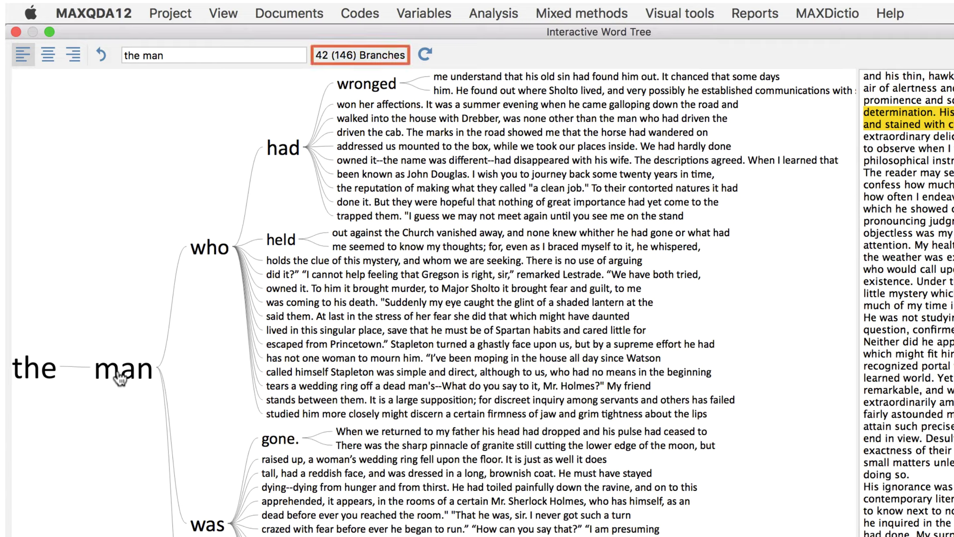
click(210, 248)
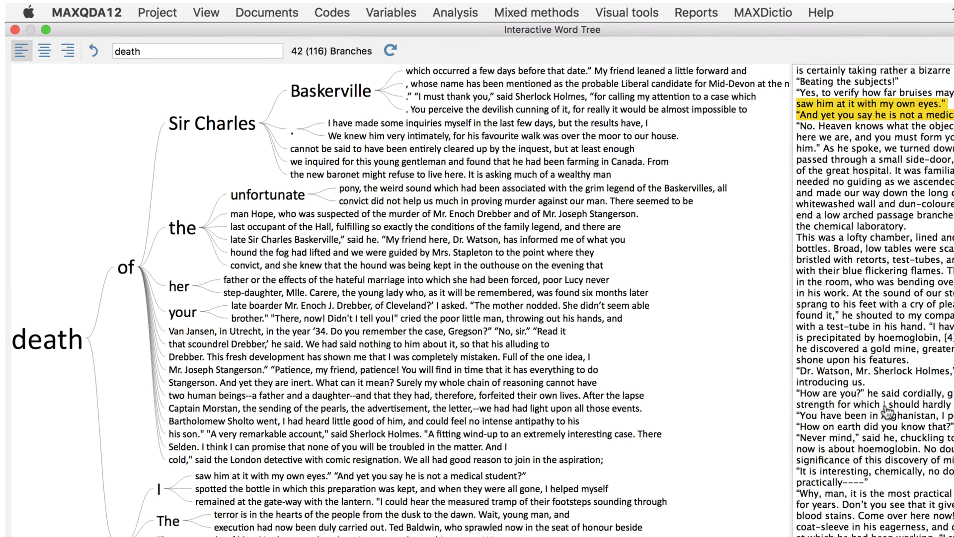
click(885, 405)
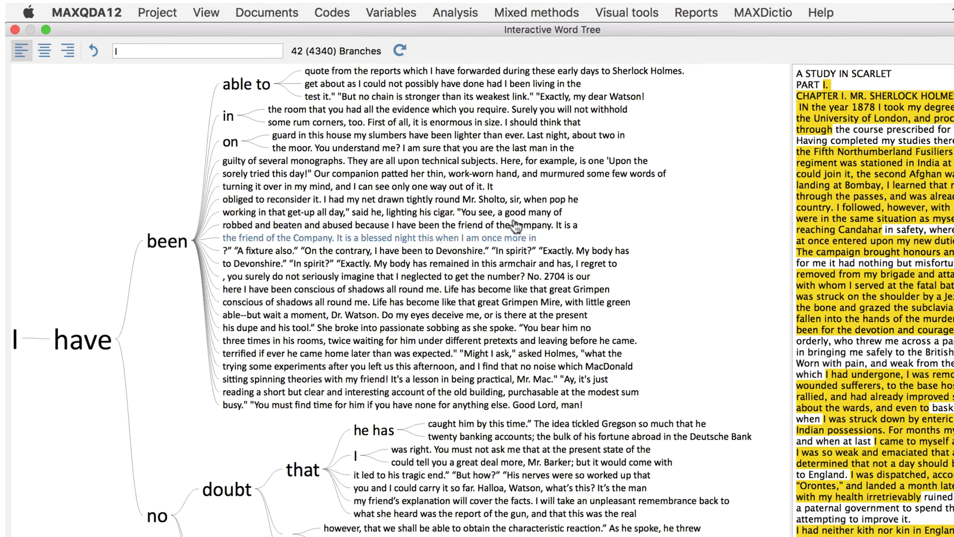
- Build the word tree around "beautiful" and view the preceding context, ending with the branches on both sides of the word
click(197, 51)
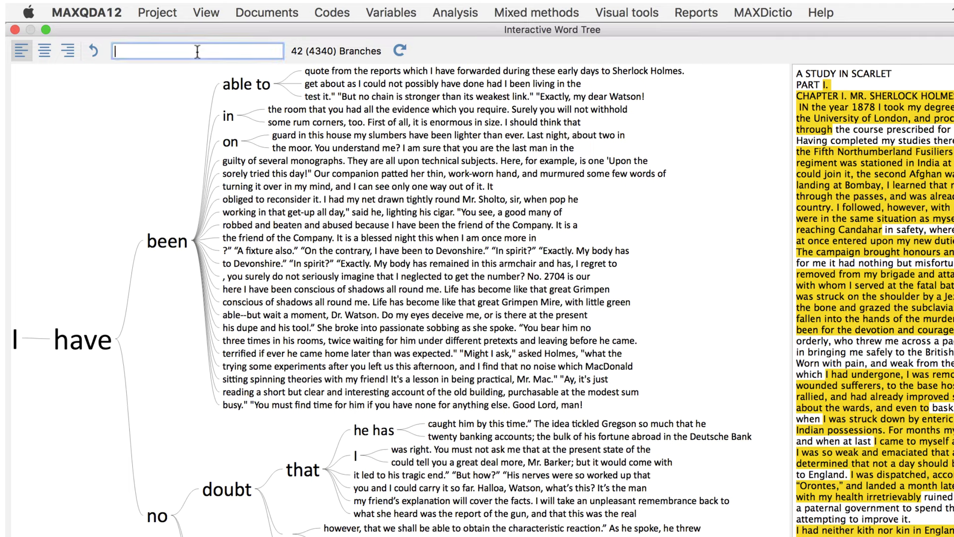
text(beautiful)
key(Return)
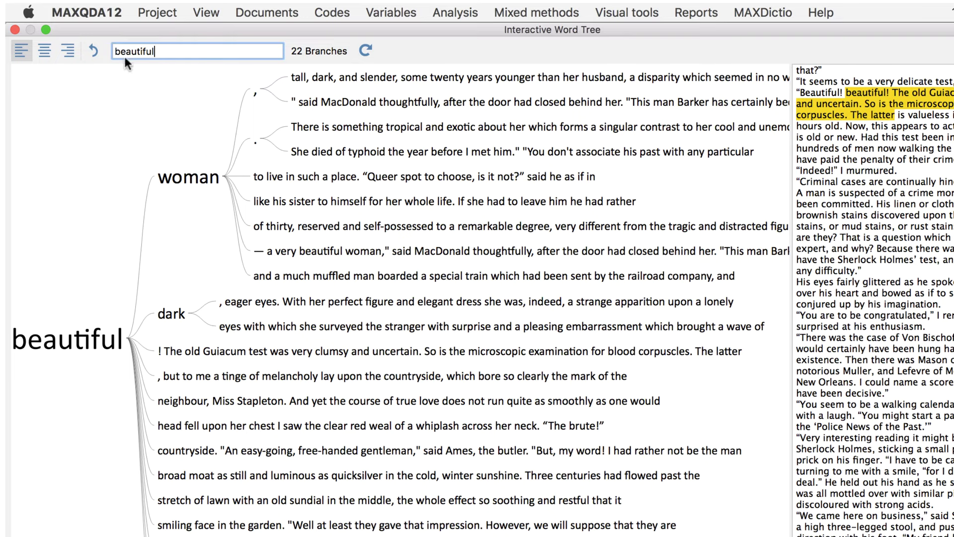
click(71, 47)
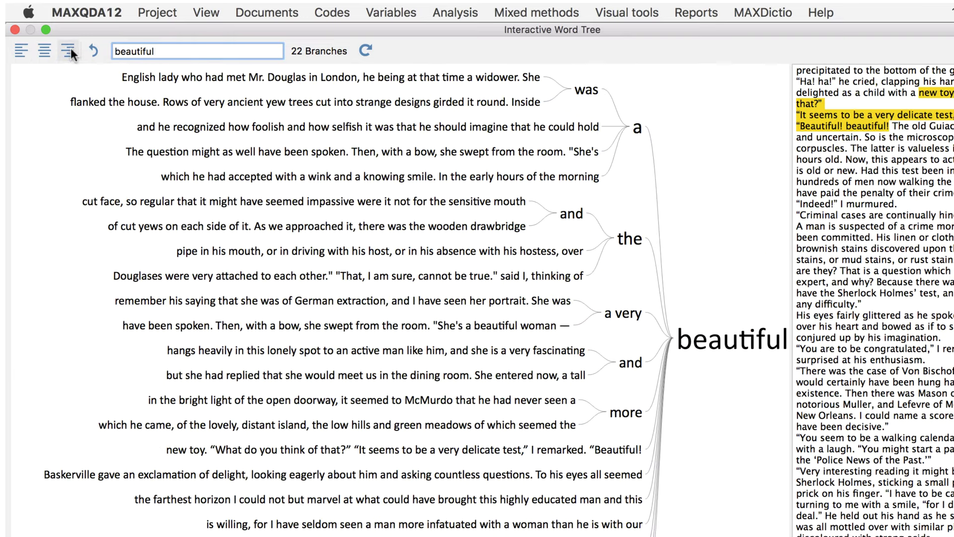
click(45, 50)
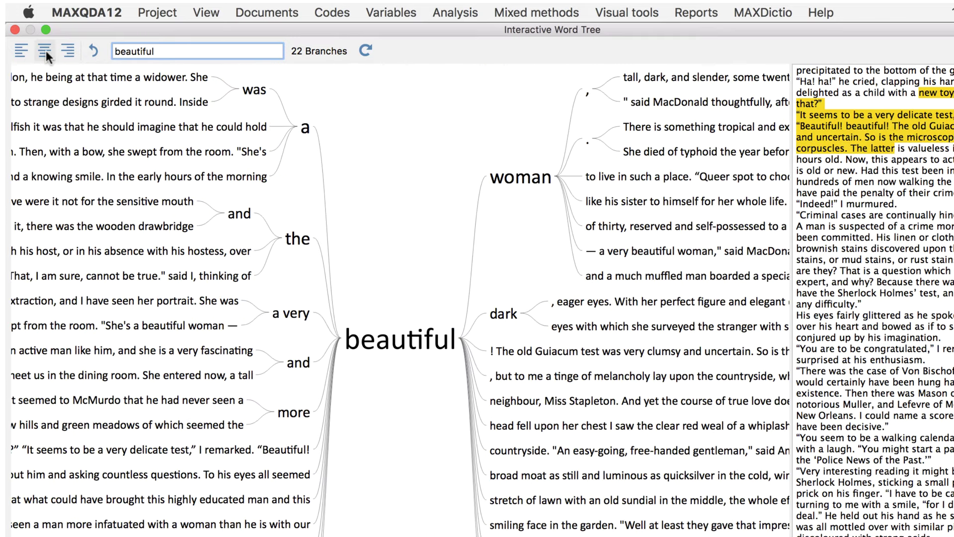